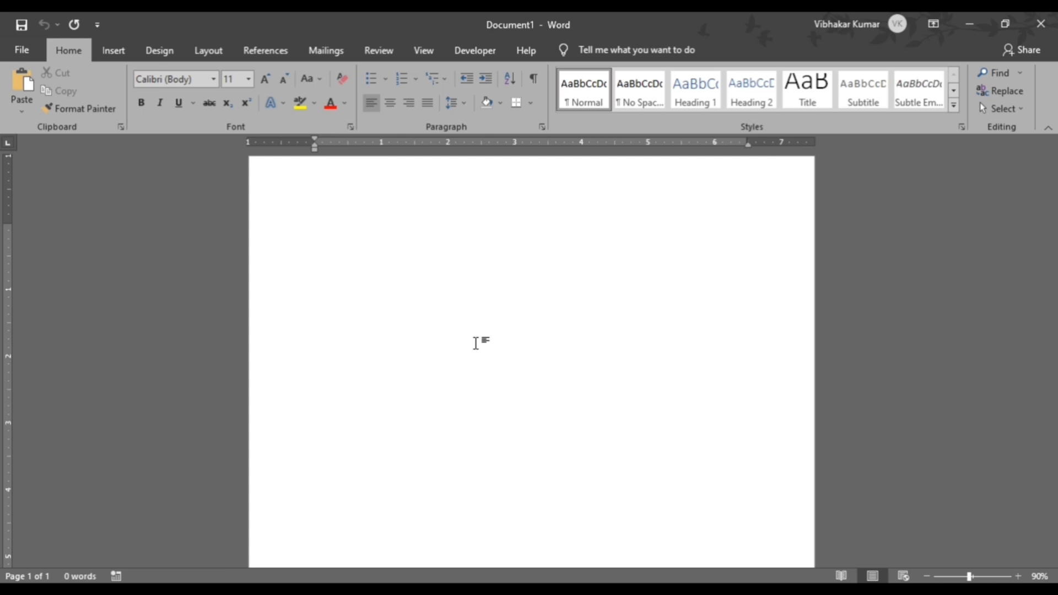
Step: Set the font size to 14 and generate sample text in the blank document with =rand()
{"action": "key", "text": "ctrl+shift+period"}
{"action": "key", "text": "ctrl+shift+period"}
{"action": "type", "text": "=rand"}
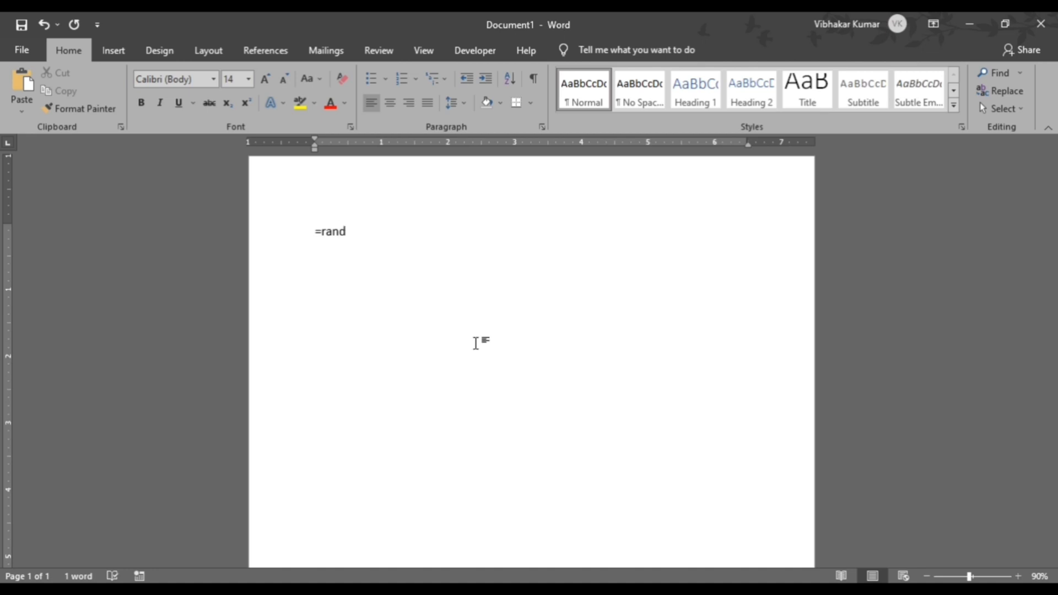
{"action": "type", "text": "()"}
{"action": "key", "text": "Return"}
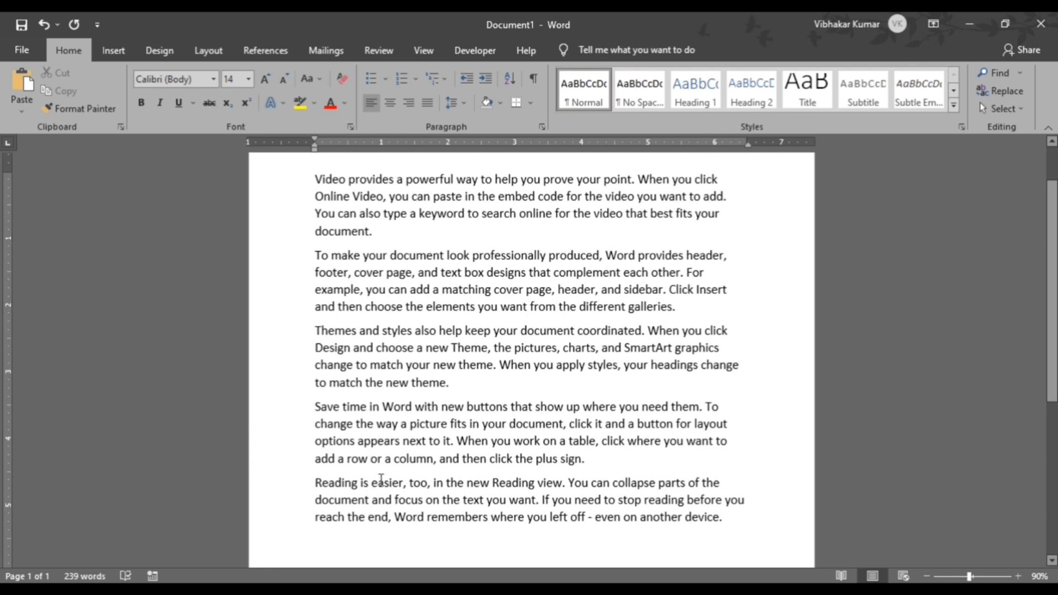
Step: Undo the generated sample text and generate a single paragraph with =rand(1)
{"action": "key", "text": "ctrl+z"}
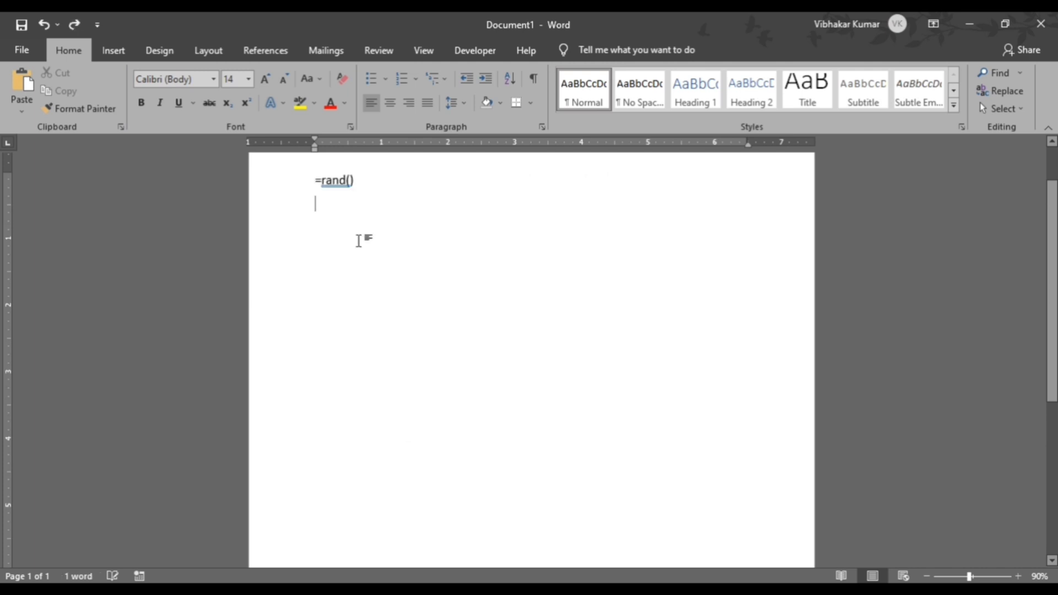
{"action": "key", "text": "ctrl+z"}
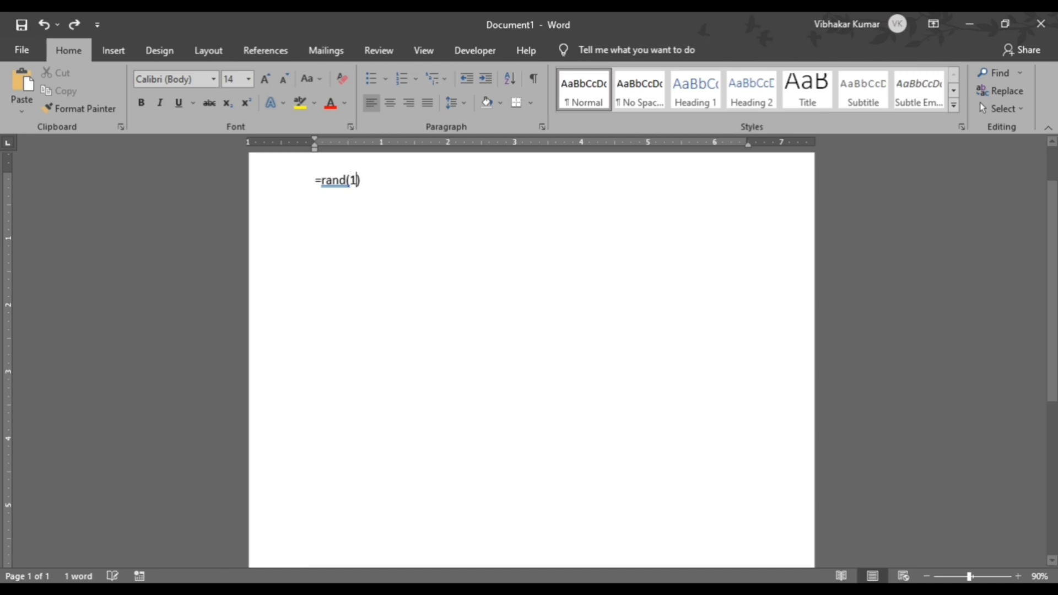
{"action": "key", "text": "Return"}
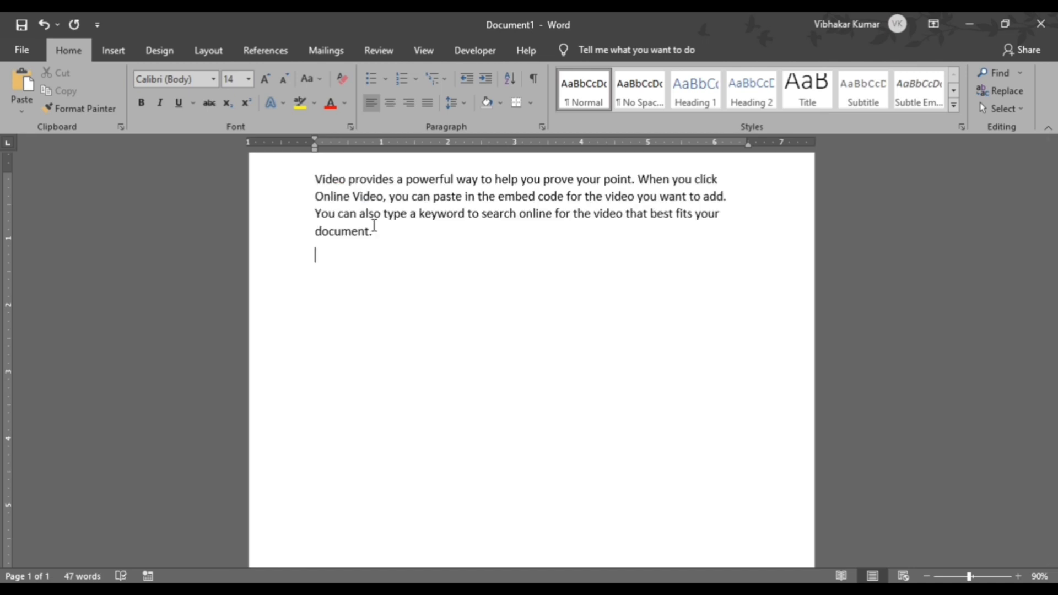
Step: Undo the single generated paragraph and generate five paragraphs of sample text instead
{"action": "key", "text": "ctrl+z"}
{"action": "key", "text": "ctrl+z"}
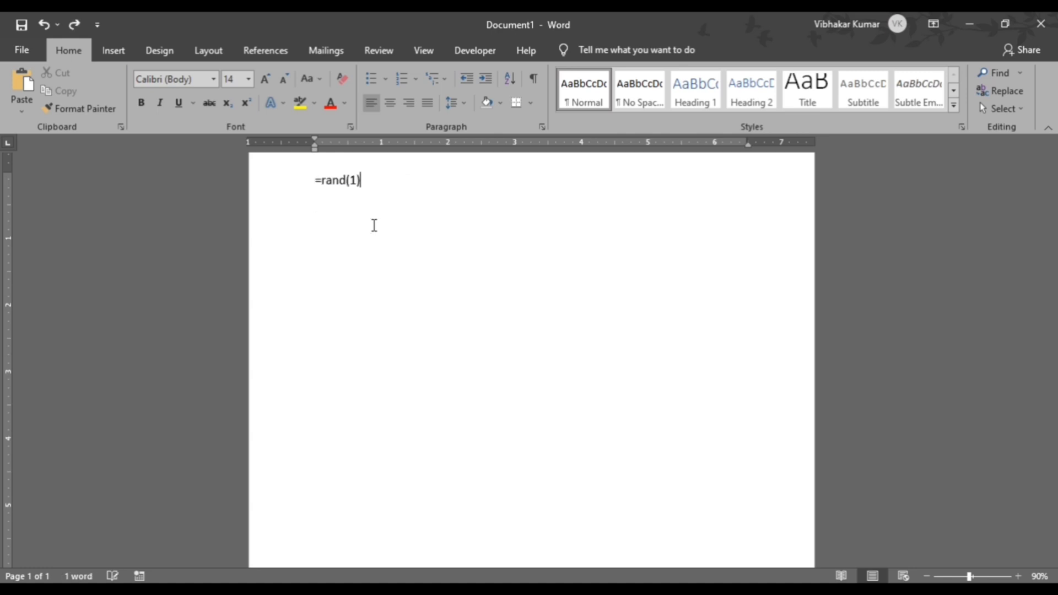
{"action": "key", "text": "Return"}
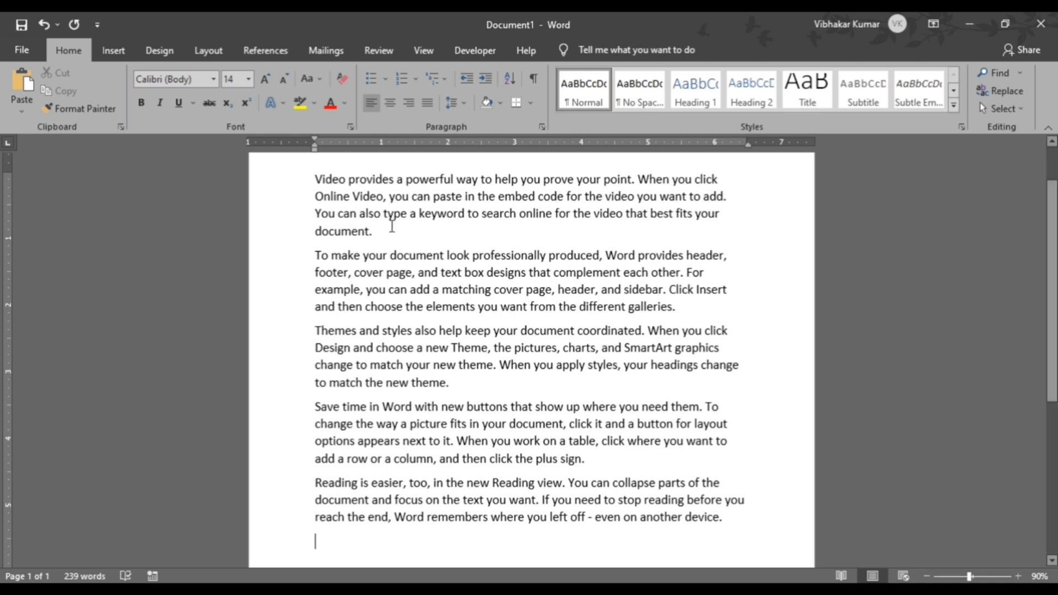
Step: Select the first three paragraphs, extend to selecting the whole document, and clear the selection
{"action": "scroll", "coordinate": [389, 243], "scroll_direction": "up", "scroll_amount": 2}
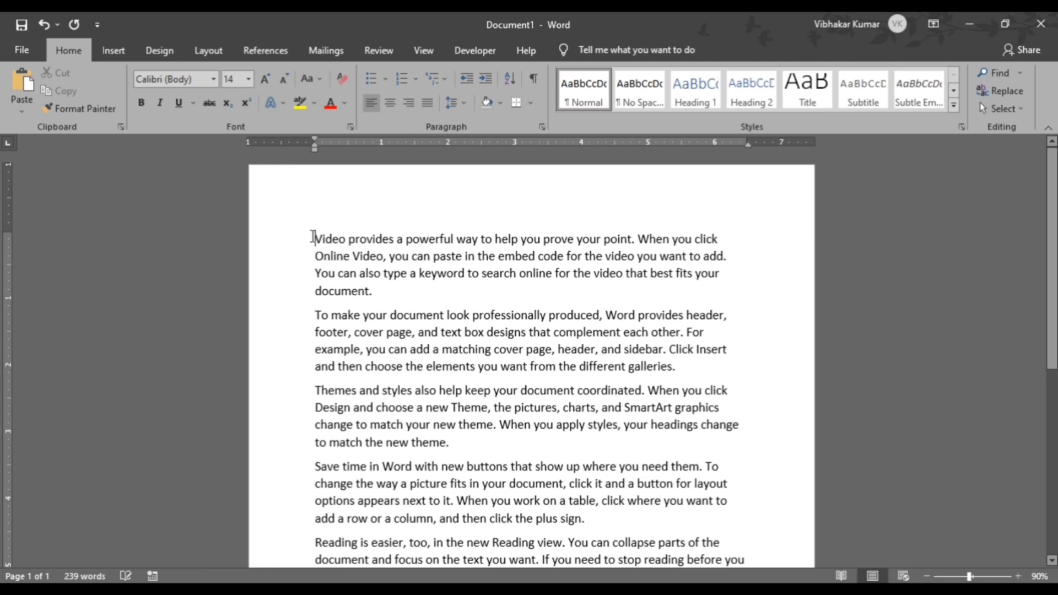
{"action": "left_click_drag", "start_coordinate": [313, 237], "coordinate": [688, 451]}
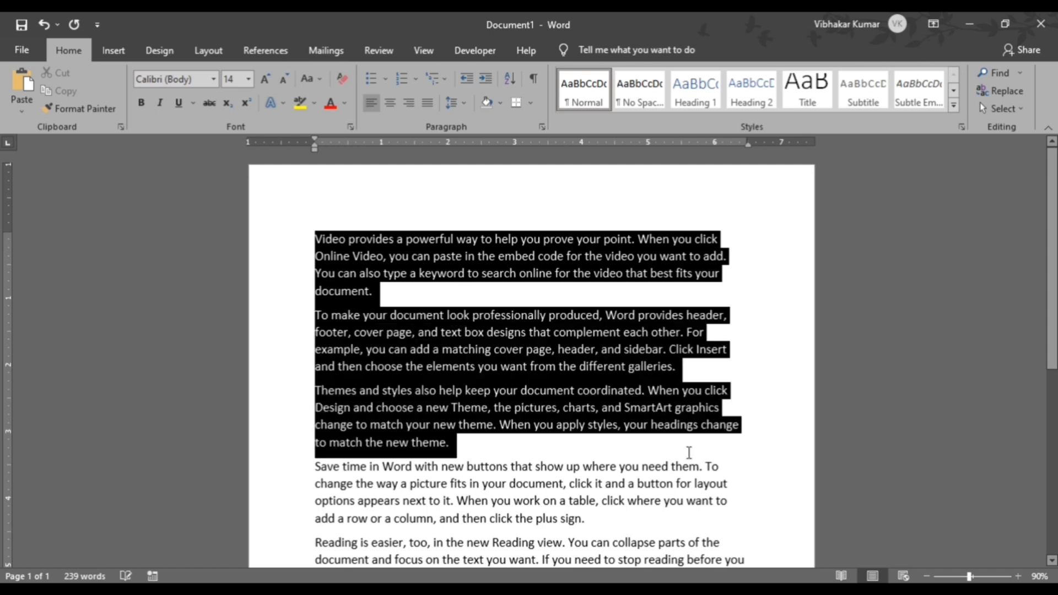
{"action": "left_click", "coordinate": [315, 245]}
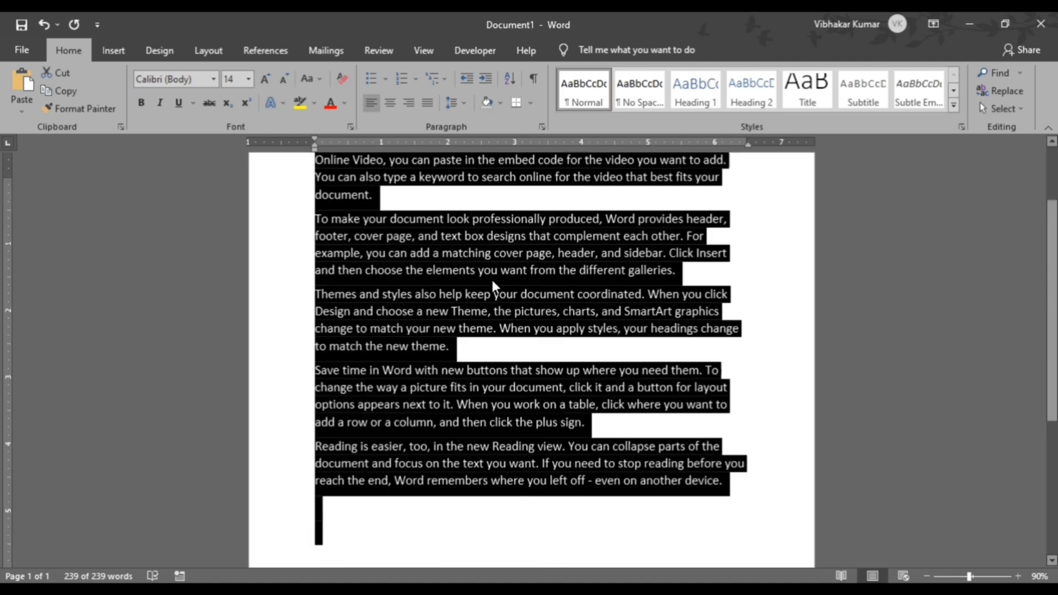
{"action": "scroll", "coordinate": [491, 276], "scroll_direction": "up", "scroll_amount": 2}
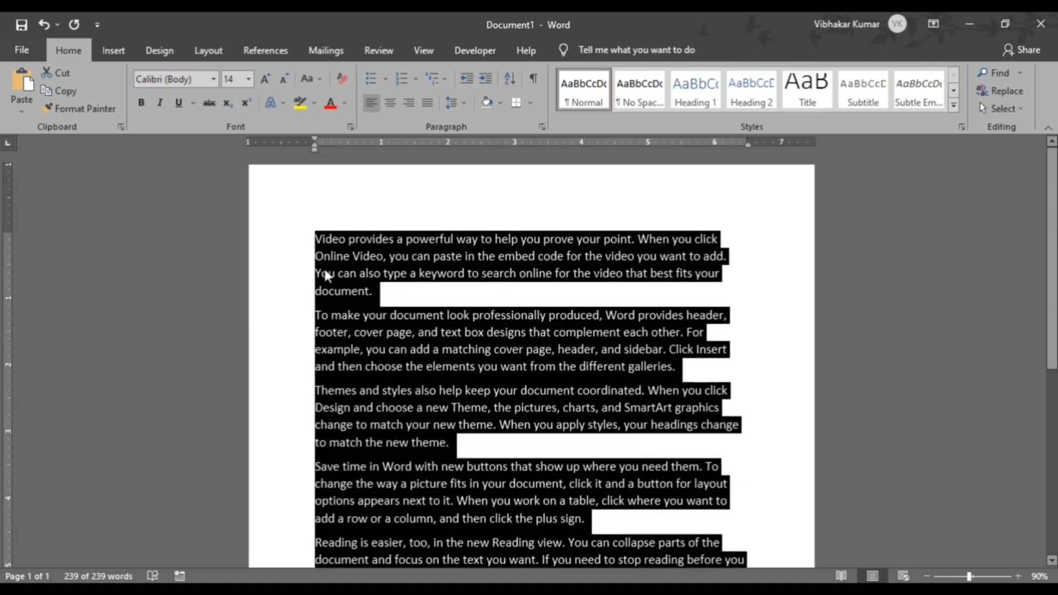
{"action": "left_click", "coordinate": [316, 239]}
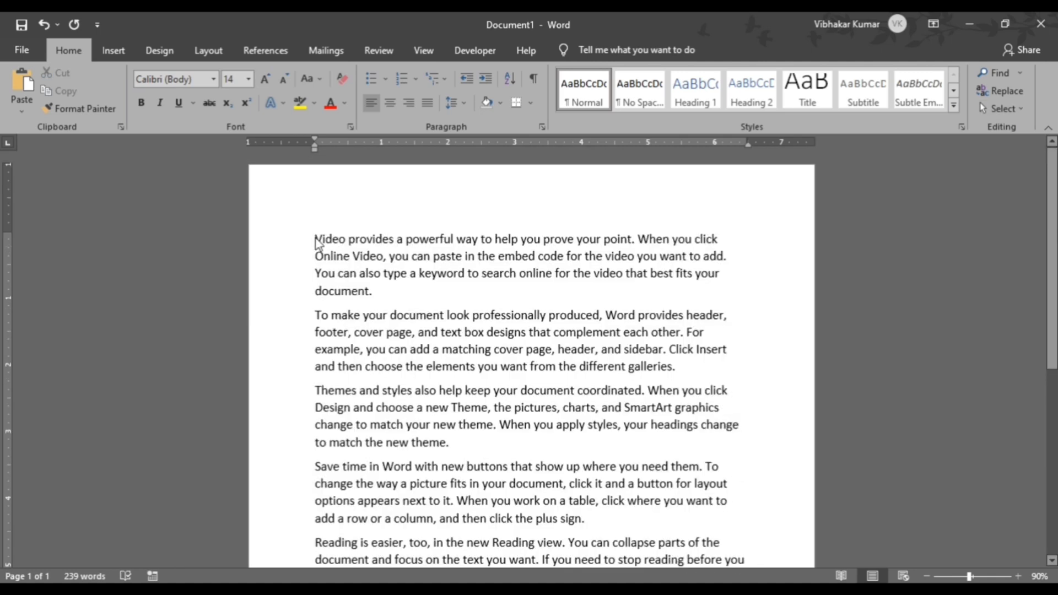
Step: Add the note "Ctrl+A" on its own line below the last paragraph at the end of the document
{"action": "scroll", "coordinate": [382, 273], "scroll_direction": "down", "scroll_amount": 1}
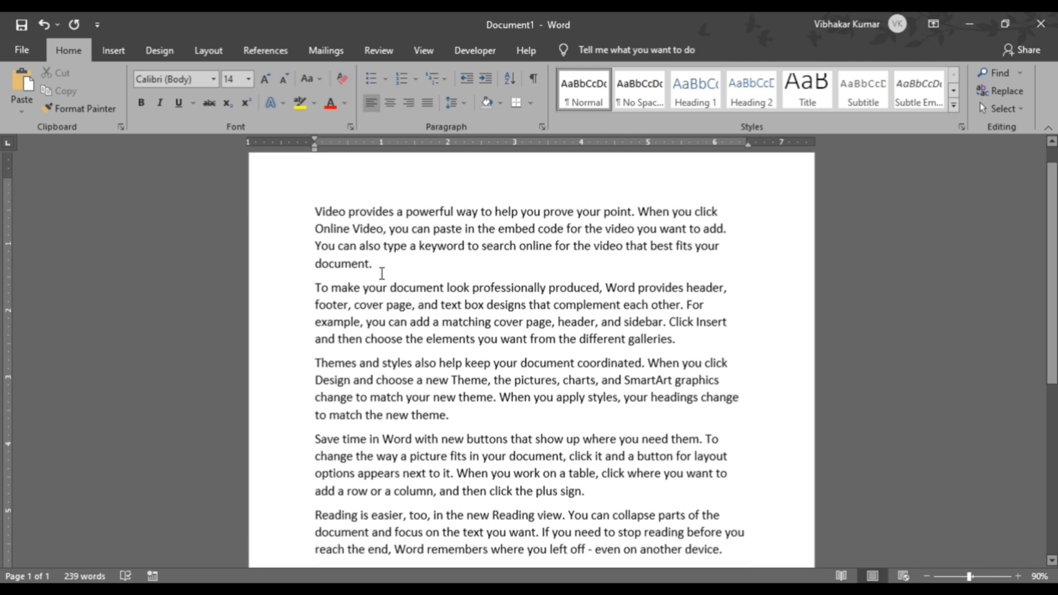
{"action": "key", "text": "ctrl+End"}
{"action": "type", "text": "Ctr"}
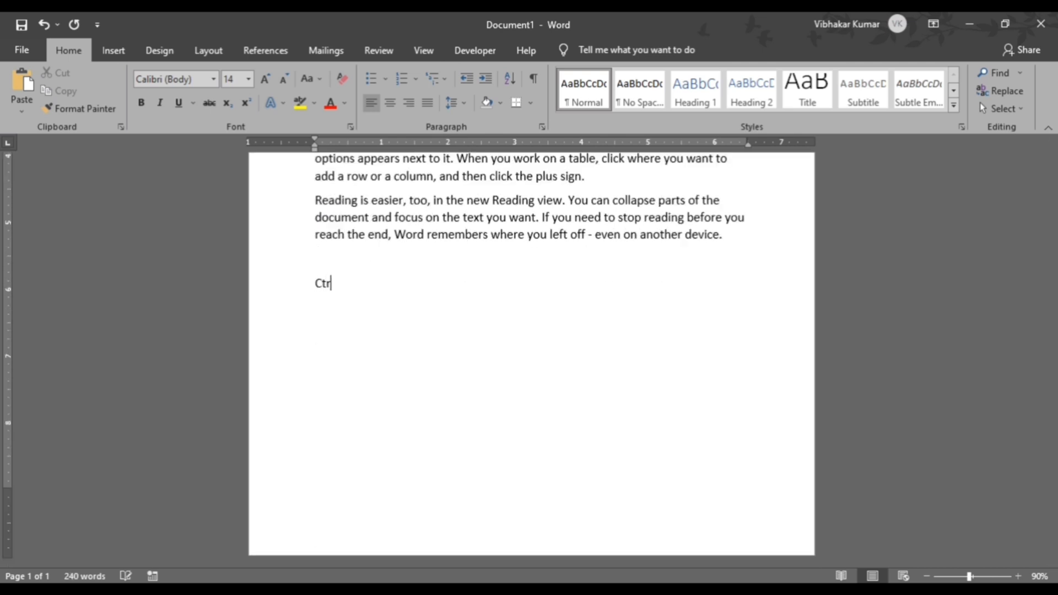
{"action": "type", "text": "l"}
{"action": "key", "text": "Return"}
{"action": "type", "text": "+A"}
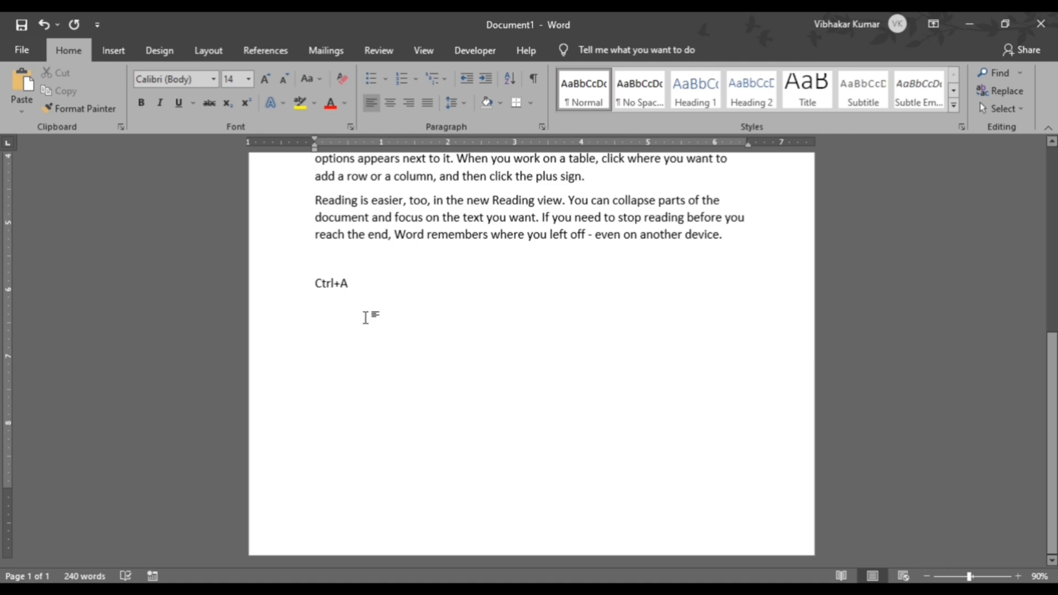
Step: Select the entire document, and replace that selection with only the opening words from "Video" through "prove"
{"action": "scroll", "coordinate": [398, 313], "scroll_direction": "up", "scroll_amount": 7}
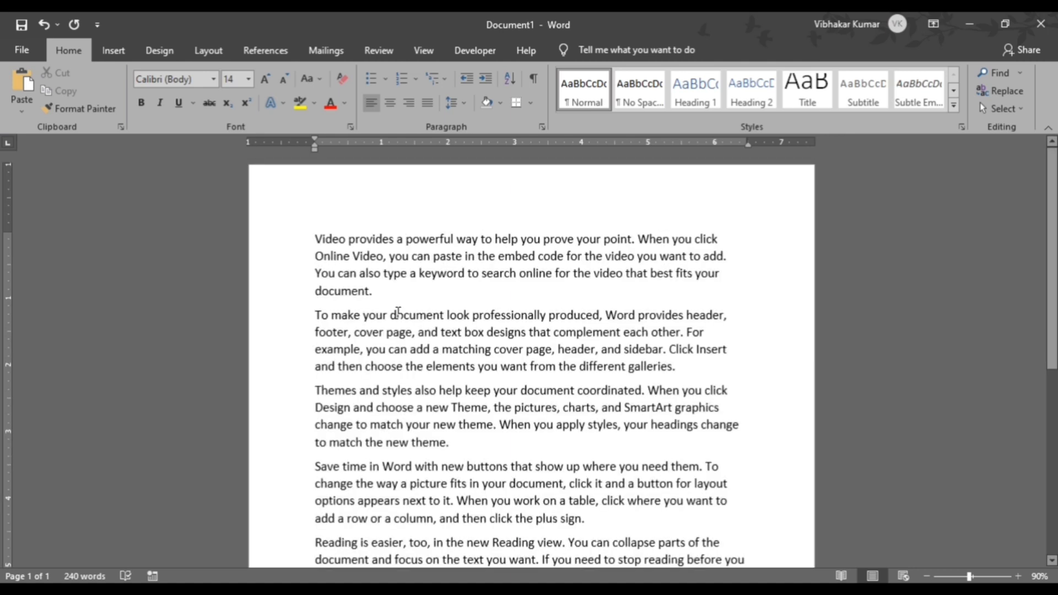
{"action": "key", "text": "ctrl+a"}
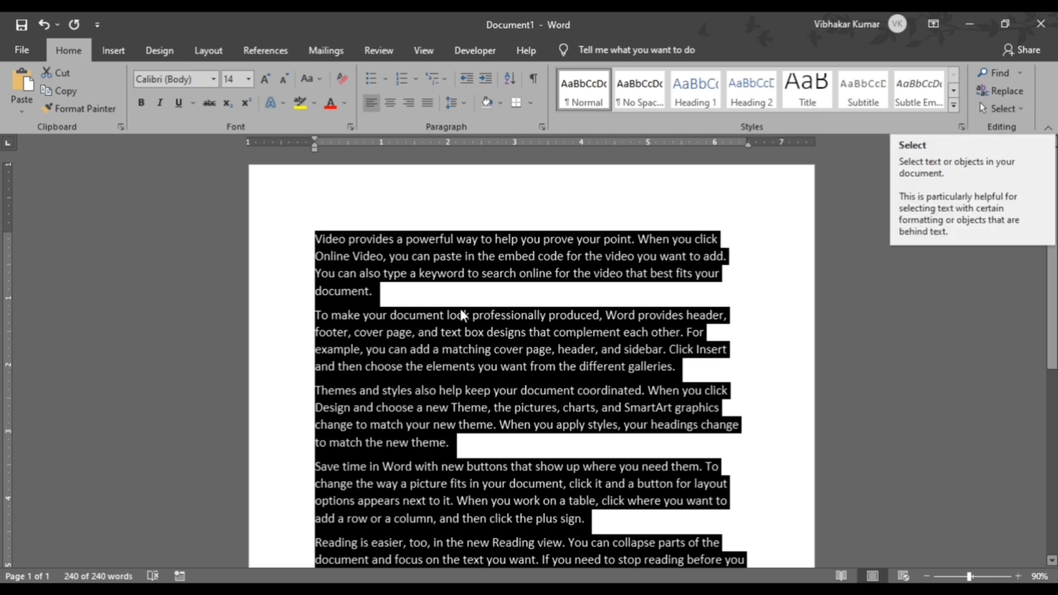
{"action": "left_click", "coordinate": [318, 238]}
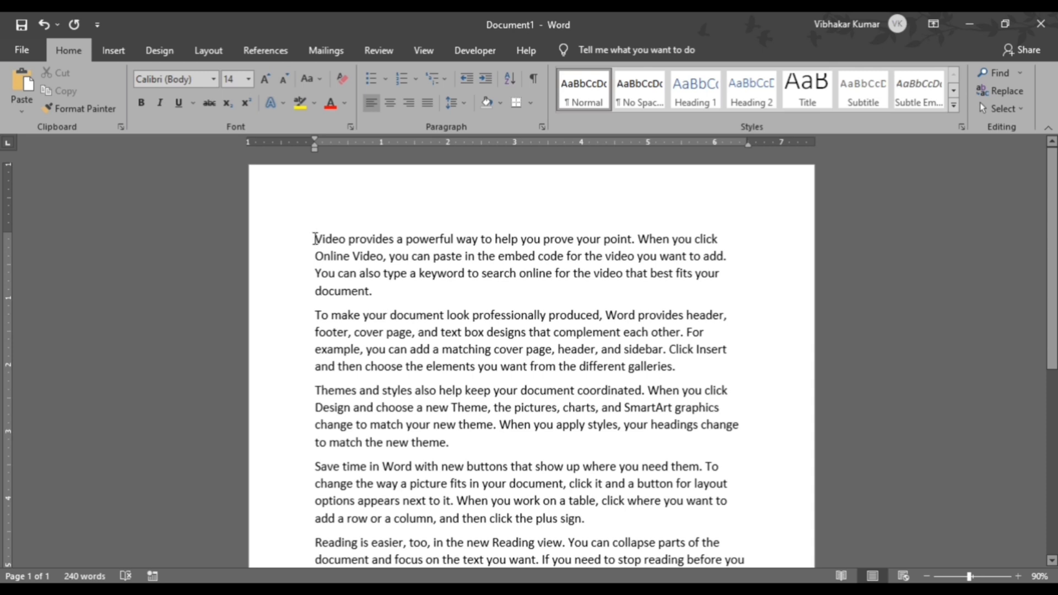
{"action": "left_click_drag", "start_coordinate": [314, 239], "coordinate": [575, 237]}
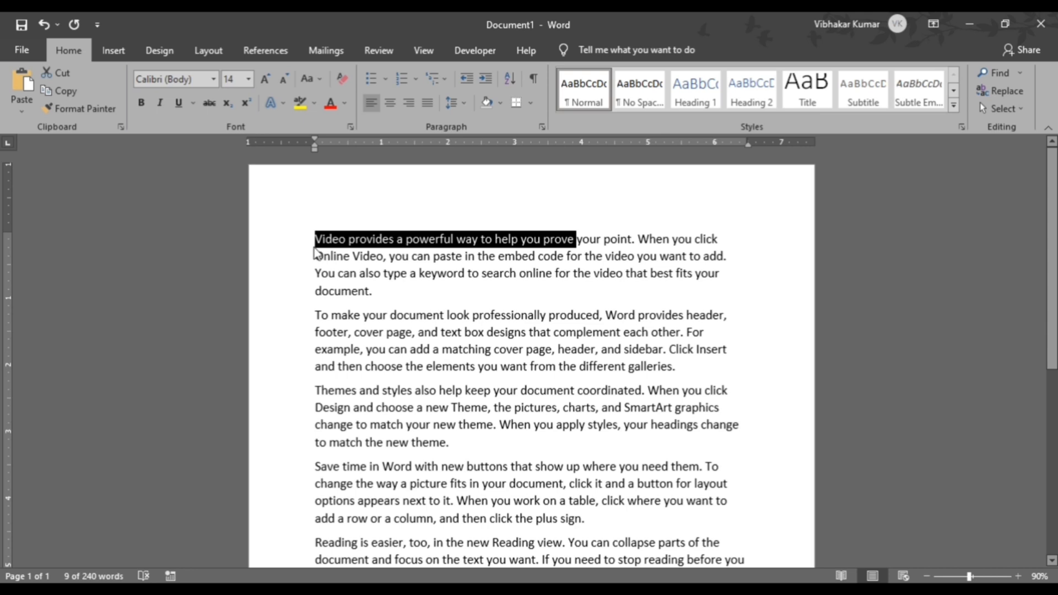
Step: Extend a selection from the document's start character by character to "past", and line by line to the second line of the second paragraph
{"action": "key", "text": "Left"}
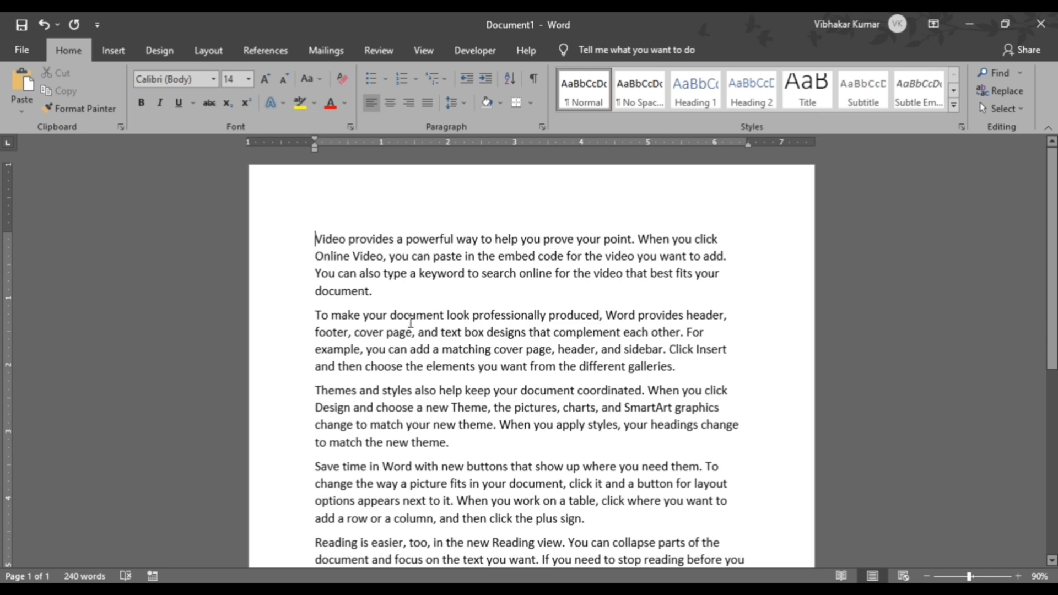
{"action": "key", "text": "shift+Right"}
{"action": "key", "text": "shift+Right"}
{"action": "key", "text": "shift+Right"}
{"action": "key", "text": "shift+Right"}
{"action": "key", "text": "shift+Right"}
{"action": "key", "text": "shift+Right"}
{"action": "key", "text": "shift+Right"}
{"action": "key", "text": "shift+Right"}
{"action": "key", "text": "shift+Right"}
{"action": "key", "text": "shift+Right"}
{"action": "key", "text": "shift+Right"}
{"action": "key", "text": "shift+Right"}
{"action": "key", "text": "shift+Right"}
{"action": "key", "text": "shift+Right"}
{"action": "key", "text": "shift+Right"}
{"action": "key", "text": "shift+Right"}
{"action": "key", "text": "shift+Right"}
{"action": "key", "text": "shift+Right"}
{"action": "key", "text": "shift+Right"}
{"action": "key", "text": "shift+Right"}
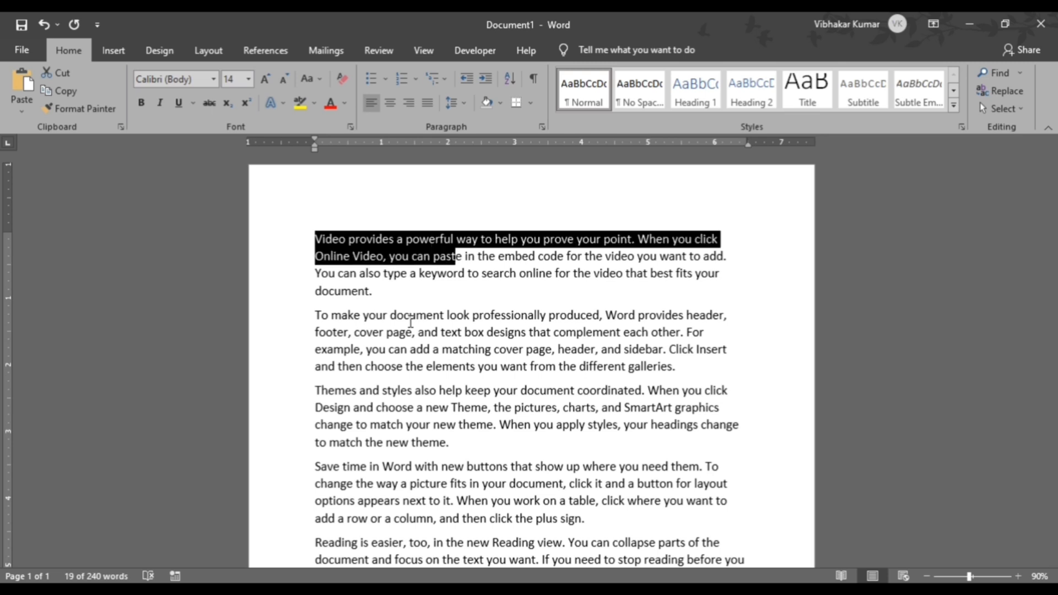
{"action": "key", "text": "shift+Down"}
{"action": "key", "text": "shift+Down"}
{"action": "key", "text": "shift+Down"}
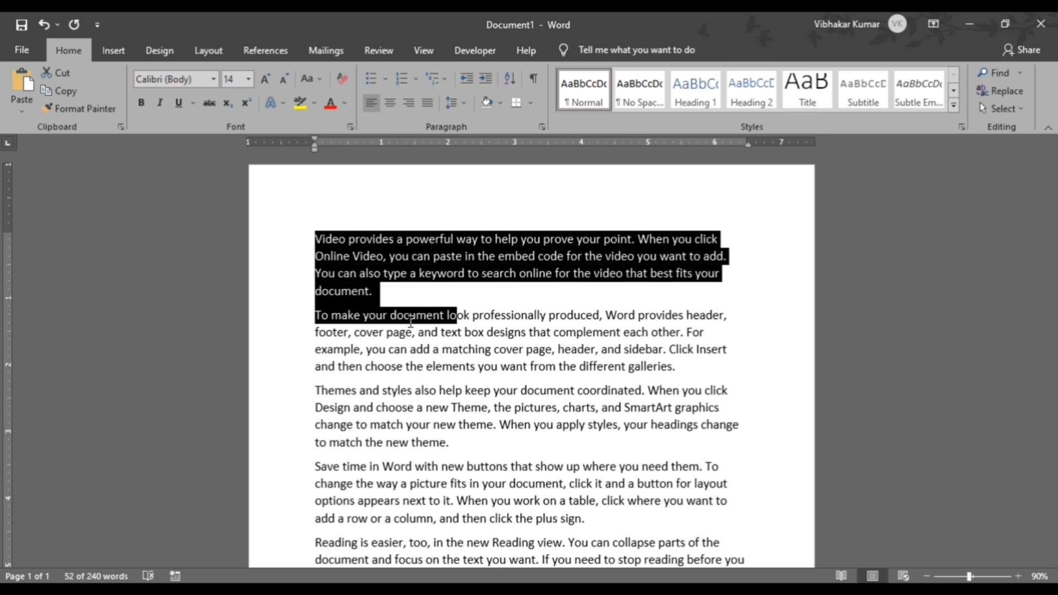
{"action": "key", "text": "shift+Down"}
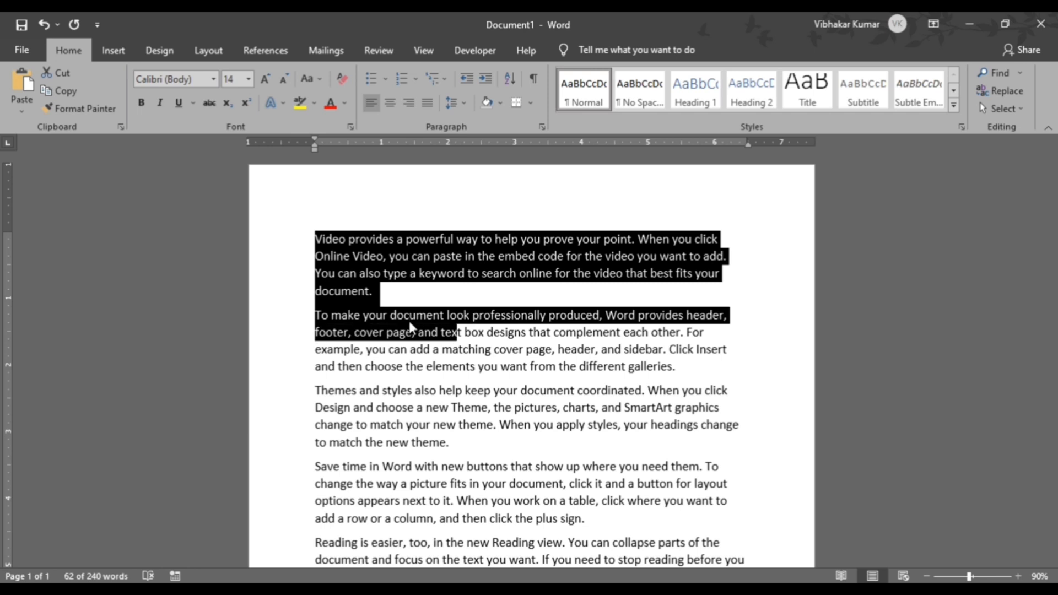
Step: Add the note "Shift + Arrow" on a new line below "Ctrl+A"
{"action": "key", "text": "ctrl+End"}
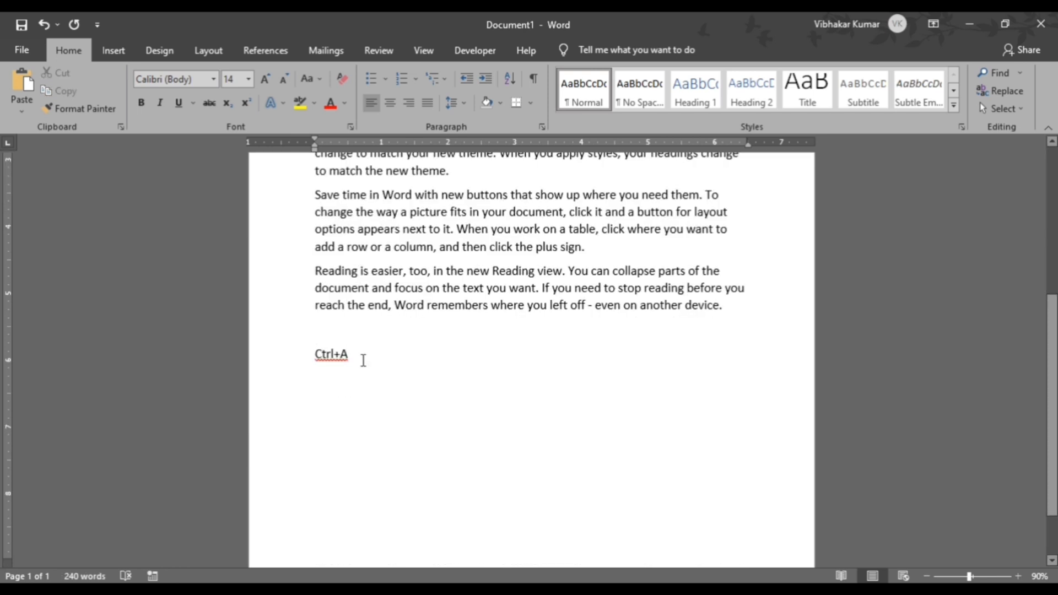
{"action": "key", "text": "Return"}
{"action": "type", "text": "Shift "}
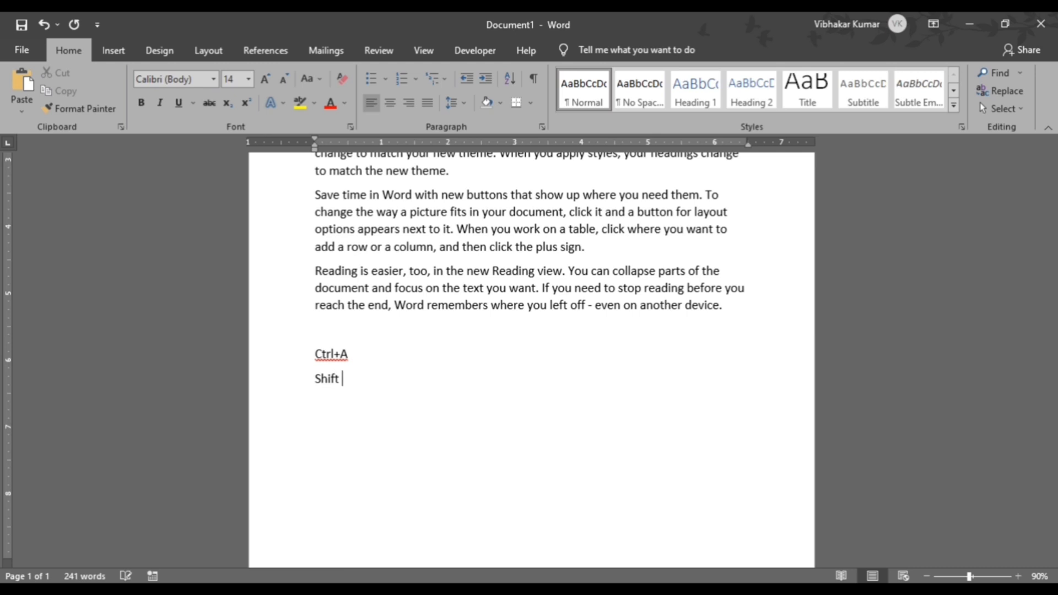
{"action": "type", "text": "+ Arrow"}
{"action": "key", "text": "Return"}
Step: From the document's start, select "Video provides" word by word and extend the selection paragraph by paragraph through the fifth paragraph
{"action": "scroll", "coordinate": [413, 406], "scroll_direction": "up", "scroll_amount": 3}
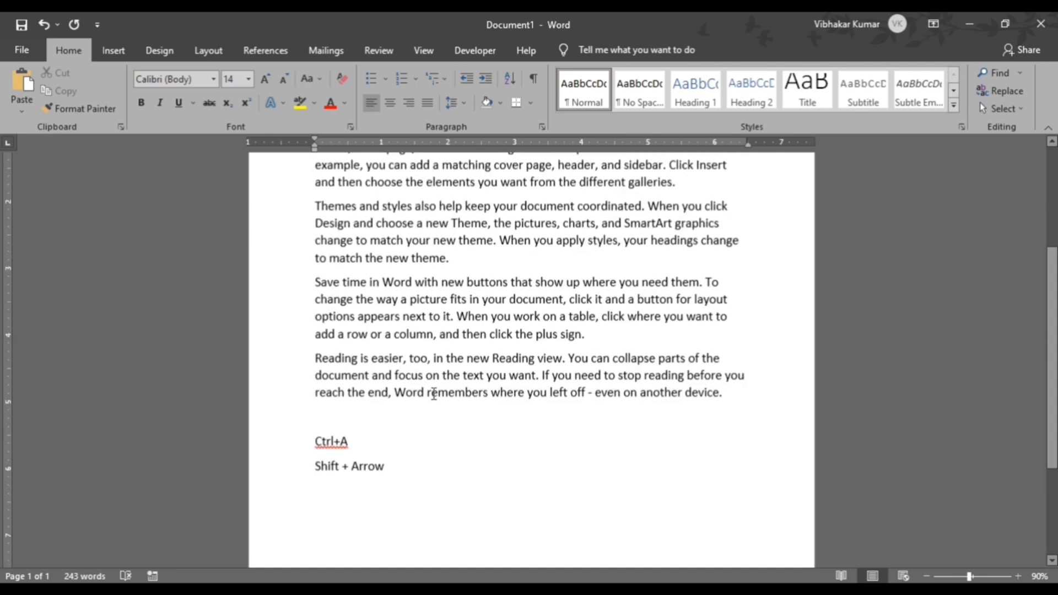
{"action": "scroll", "coordinate": [435, 393], "scroll_direction": "up", "scroll_amount": 5}
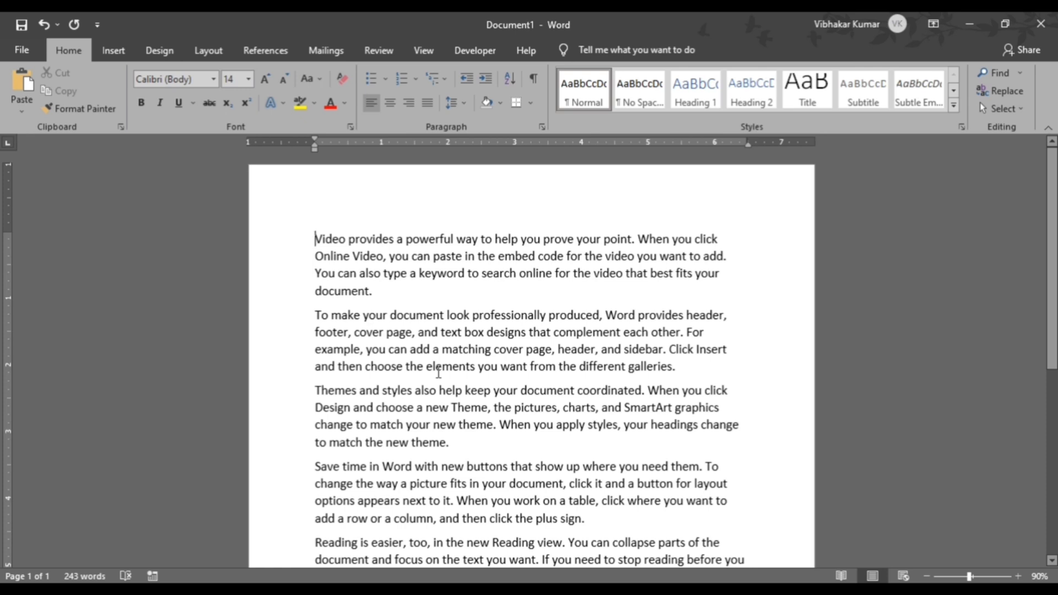
{"action": "key", "text": "ctrl+shift+Right"}
{"action": "key", "text": "ctrl+shift+Right"}
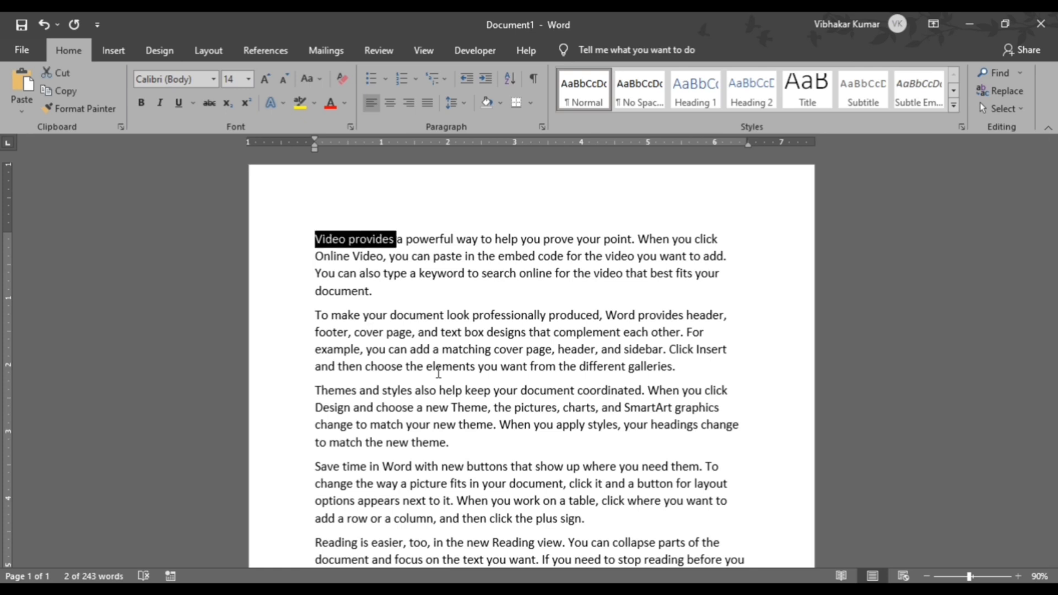
{"action": "key", "text": "ctrl+shift+Down"}
{"action": "key", "text": "ctrl+shift+Down"}
{"action": "key", "text": "ctrl+shift+Down"}
{"action": "key", "text": "ctrl+shift+Down"}
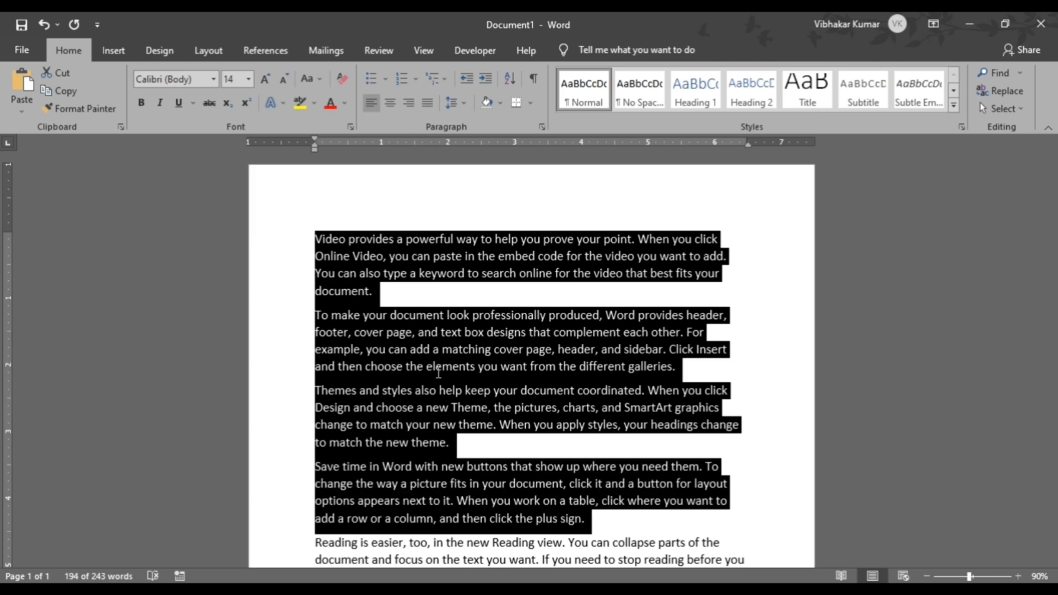
{"action": "key", "text": "ctrl+shift+Down"}
{"action": "key", "text": "ctrl+shift+Down"}
{"action": "key", "text": "ctrl+shift+Up"}
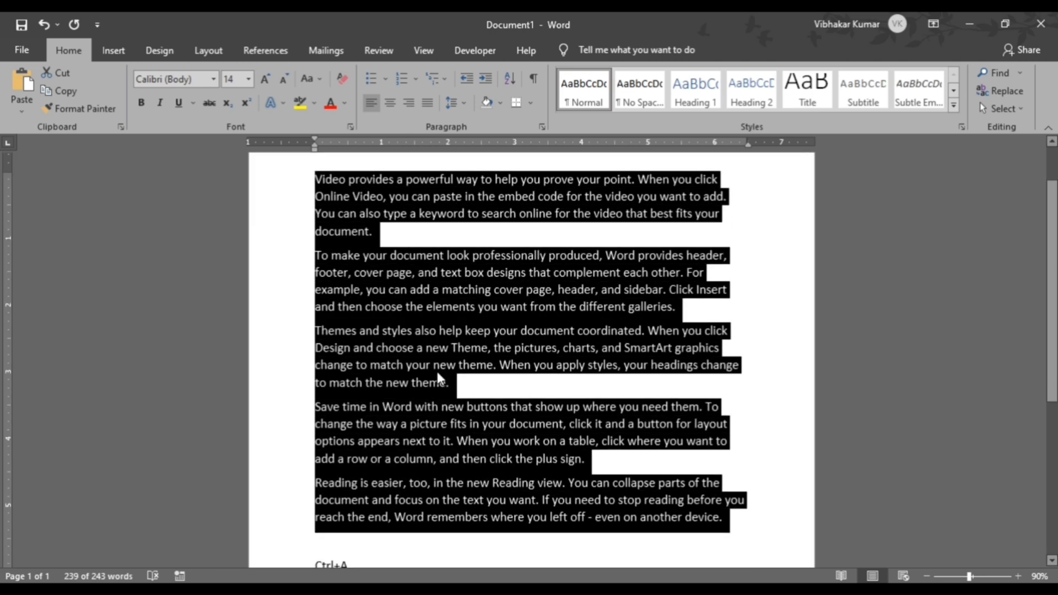
Step: Duplicate the "Shift + Arrow" line directly below itself and prefix the copy so it reads "Ctrl+ Shift + Arrow"
{"action": "scroll", "coordinate": [436, 369], "scroll_direction": "down", "scroll_amount": 4}
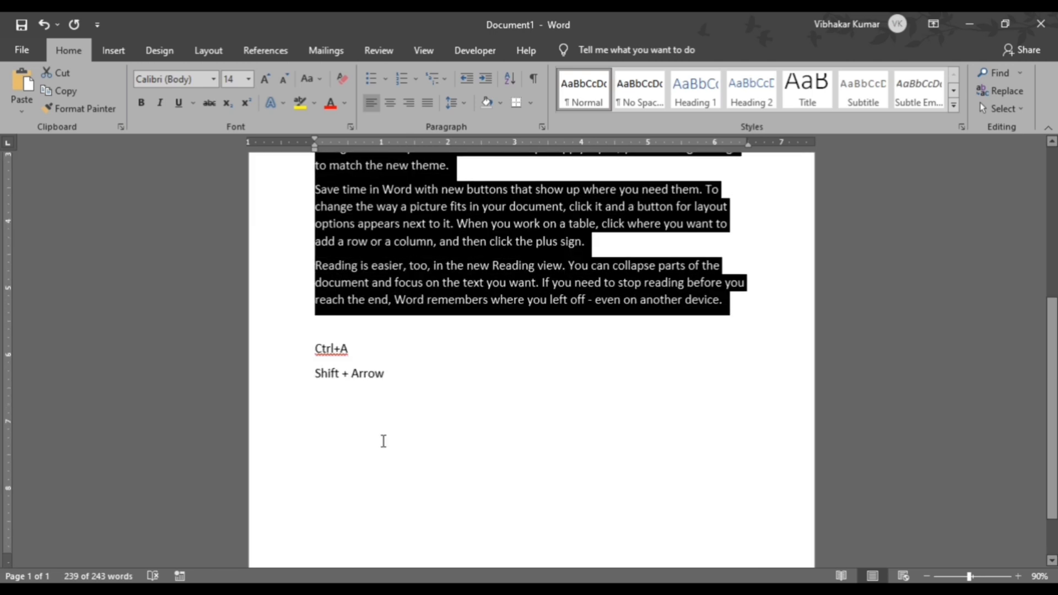
{"action": "left_click", "coordinate": [313, 374]}
{"action": "key", "text": "shift+Right"}
{"action": "key", "text": "shift+Right"}
{"action": "key", "text": "shift+Right"}
{"action": "key", "text": "shift+Right"}
{"action": "key", "text": "shift+Right"}
{"action": "key", "text": "shift+Right"}
{"action": "key", "text": "shift+Right"}
{"action": "key", "text": "shift+Right"}
{"action": "key", "text": "shift+Right"}
{"action": "key", "text": "shift+Right"}
{"action": "key", "text": "shift+Right"}
{"action": "key", "text": "shift+Right"}
{"action": "key", "text": "shift+Right"}
{"action": "key", "text": "shift+Right"}
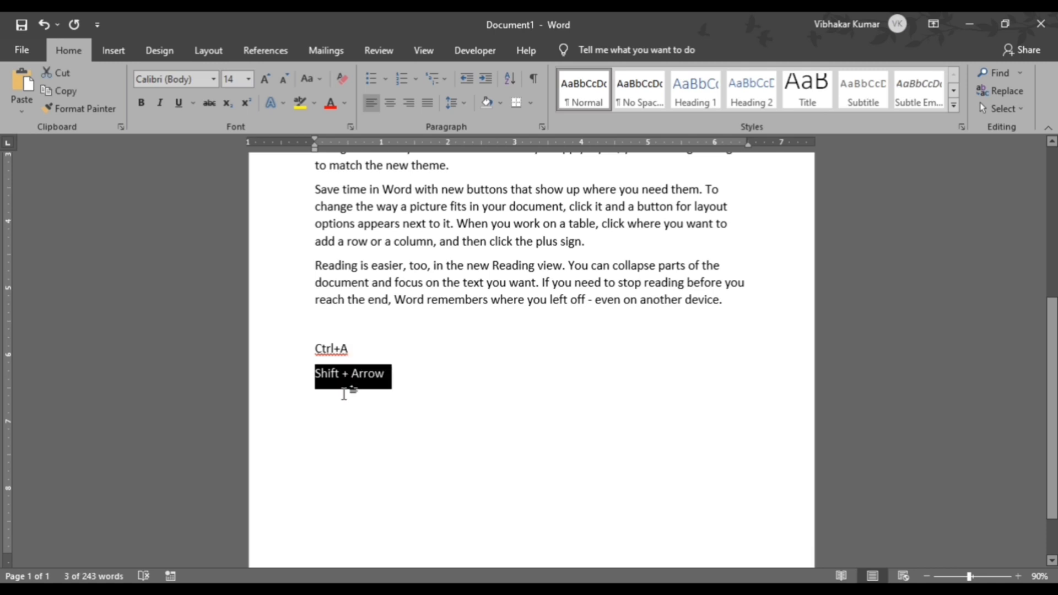
{"action": "key", "text": "ctrl+c"}
{"action": "key", "text": "Left"}
{"action": "key", "text": "ctrl+v"}
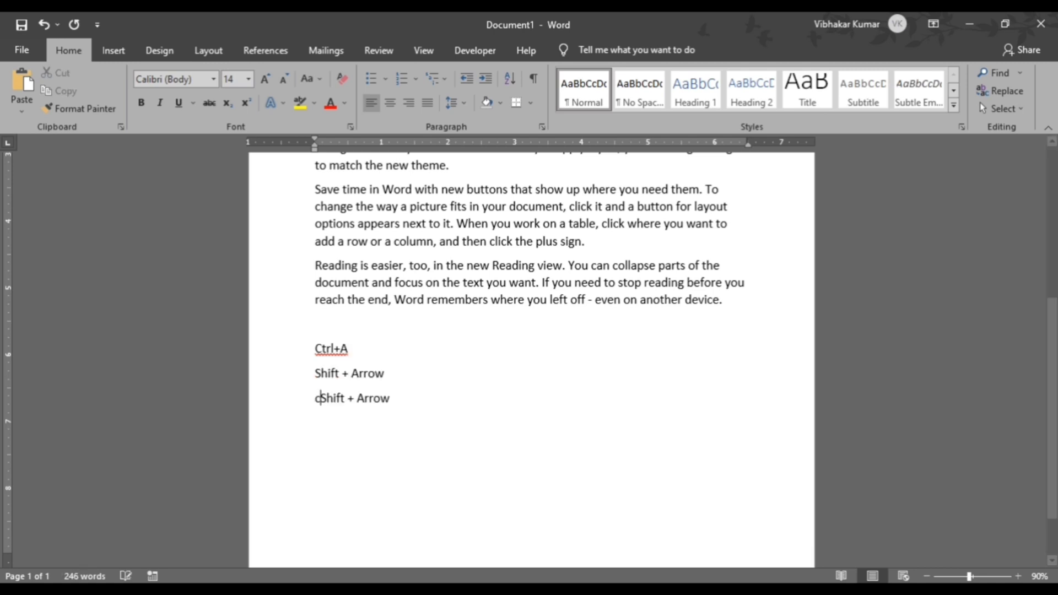
{"action": "type", "text": "ctrl+"}
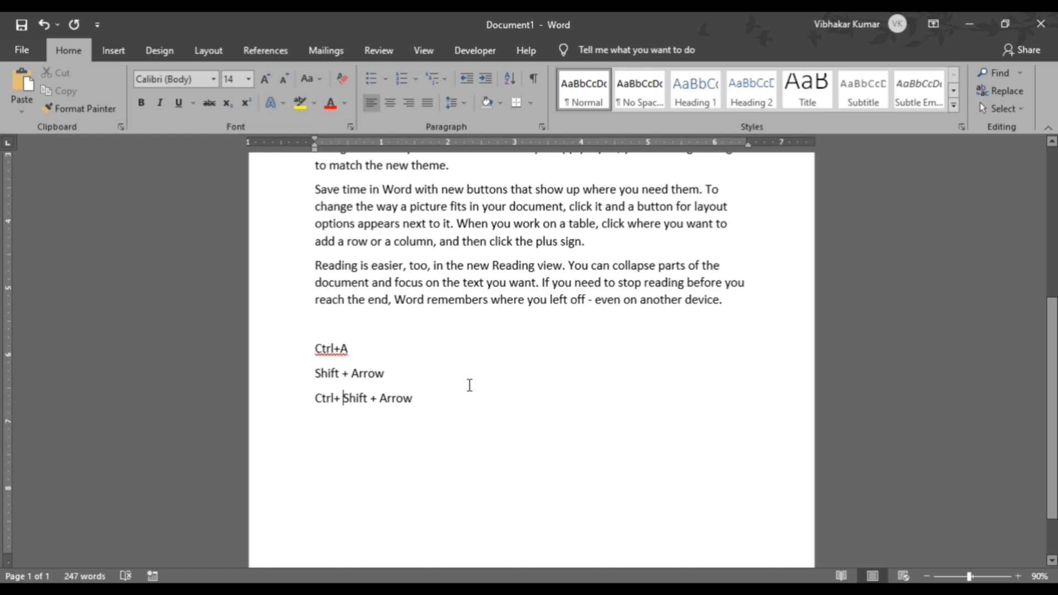
Step: Select the whole paragraph beginning "Save time in Word", extending from its end back to its start
{"action": "left_click", "coordinate": [587, 240]}
{"action": "key", "text": "ctrl+shift+Up"}
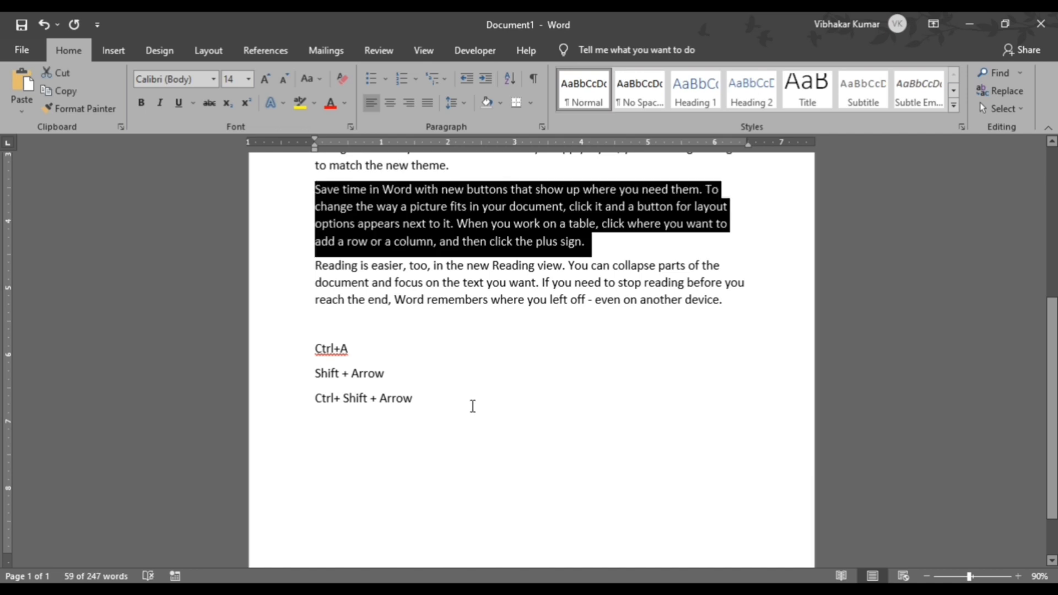
Step: Remove the whole first paragraph, beginning "Video provides", and undo the removal, performing this cycle twice
{"action": "left_click", "coordinate": [444, 406]}
{"action": "scroll", "coordinate": [444, 406], "scroll_direction": "up", "scroll_amount": 5}
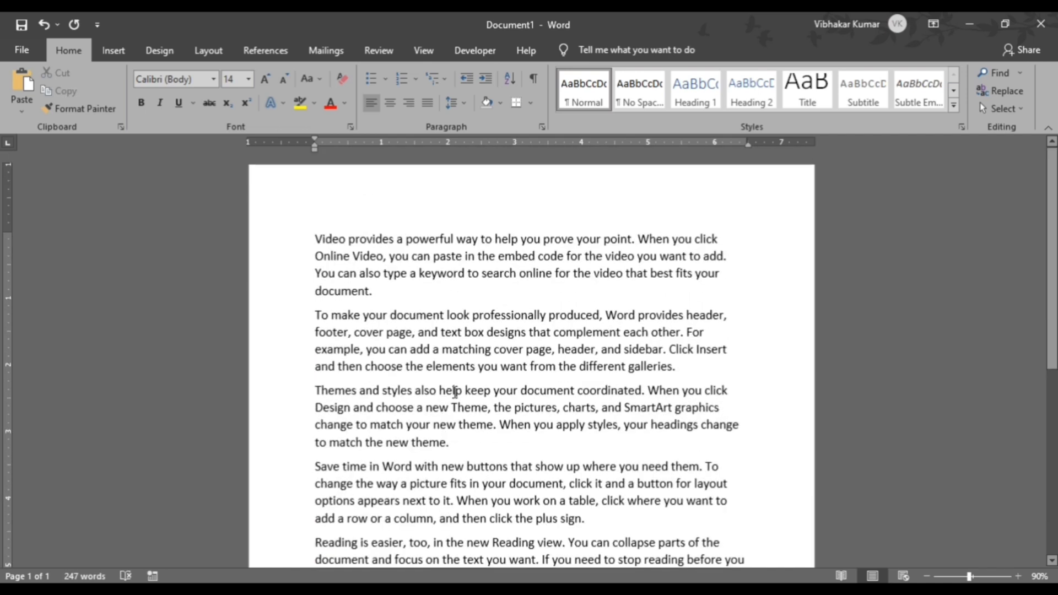
{"action": "left_click_drag", "start_coordinate": [388, 291], "coordinate": [307, 236]}
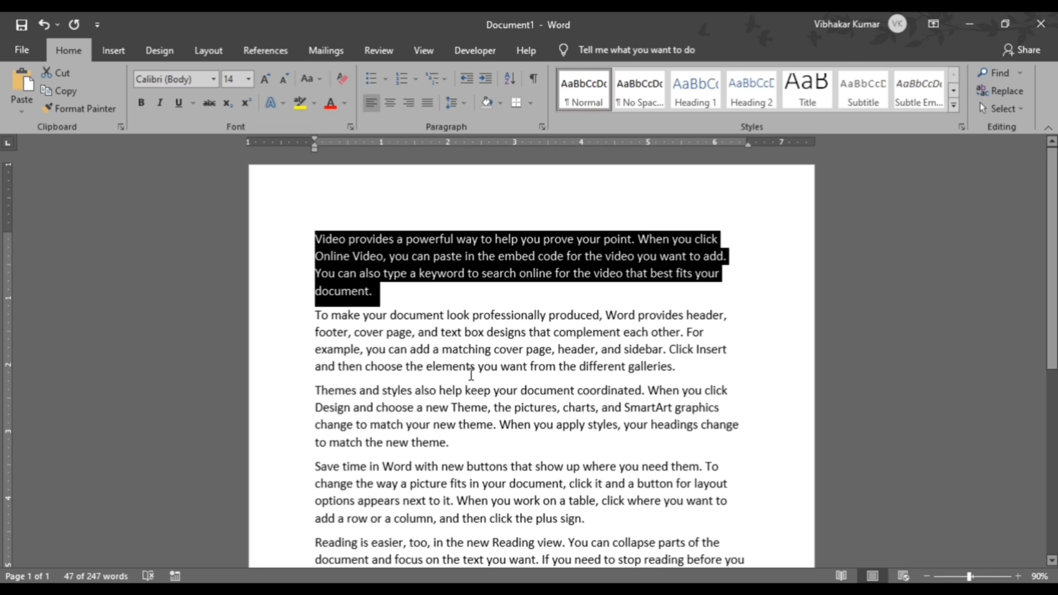
{"action": "key", "text": "ctrl+x"}
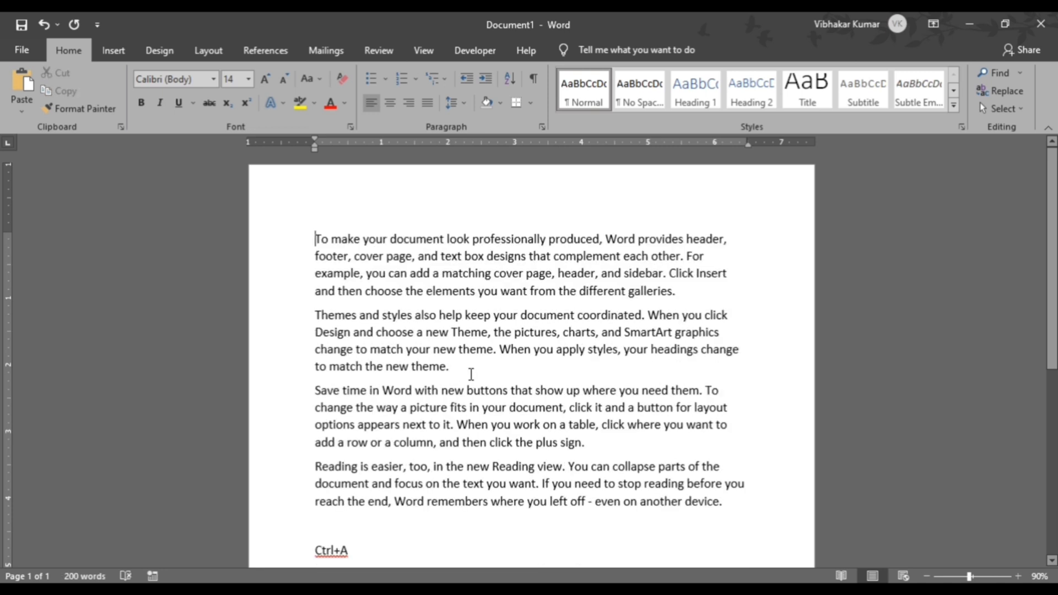
{"action": "key", "text": "ctrl+z"}
{"action": "key", "text": "ctrl+x"}
{"action": "key", "text": "ctrl+z"}
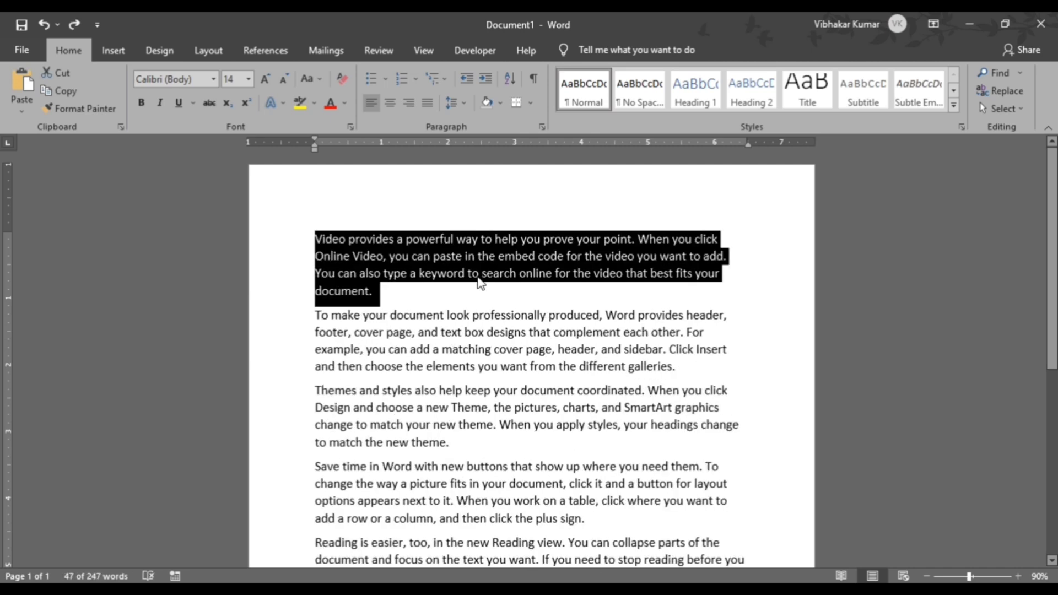
Step: Delete the words "a keyword to" backwards, character by character, from just before "search" in the first paragraph
{"action": "left_click_drag", "start_coordinate": [484, 279], "coordinate": [483, 275]}
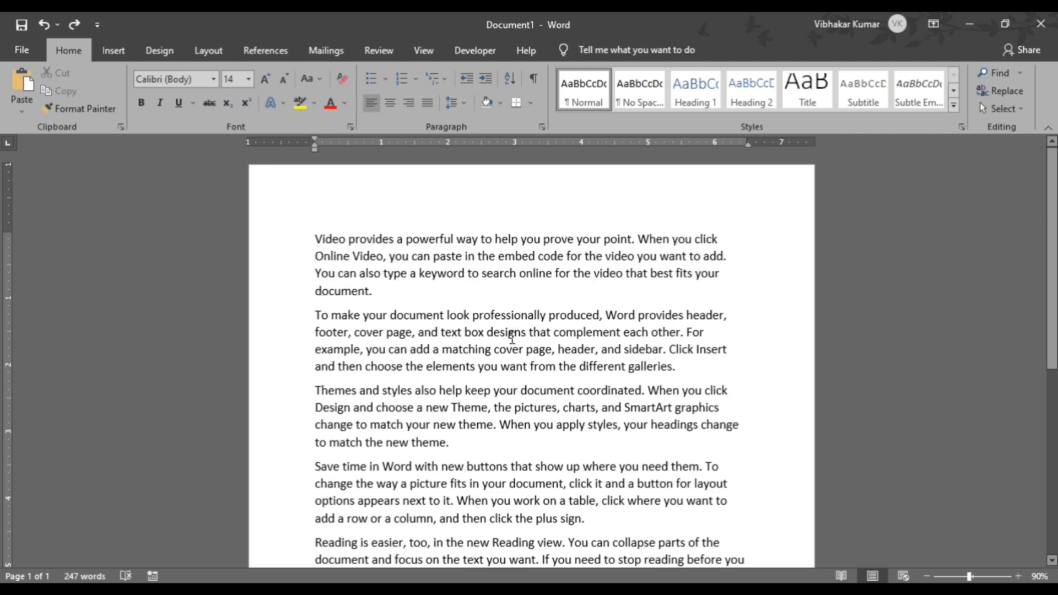
{"action": "scroll", "coordinate": [512, 338], "scroll_direction": "up", "scroll_amount": 9, "text": "ctrl"}
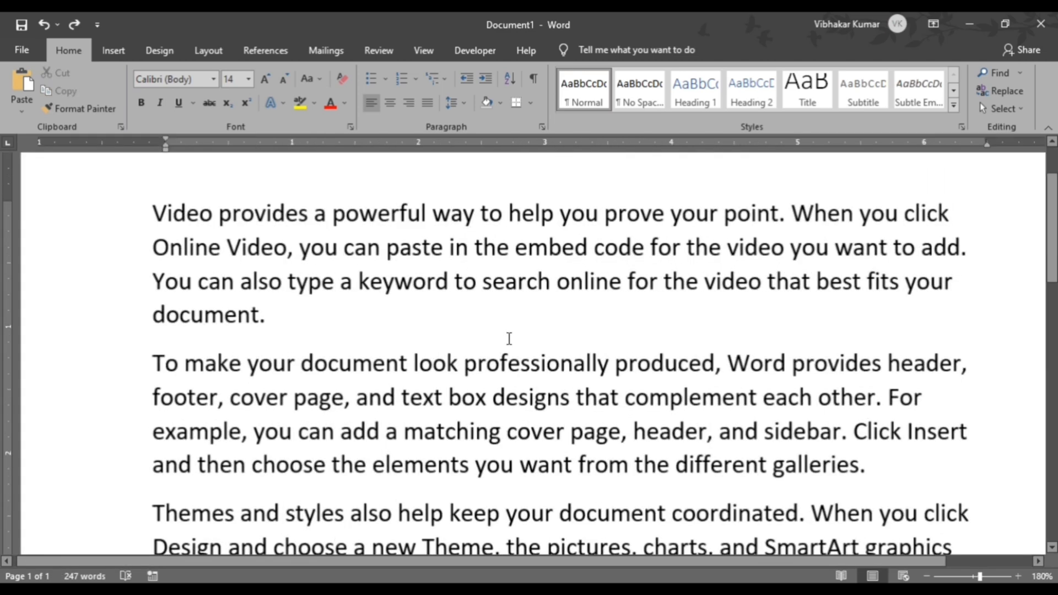
{"action": "scroll", "coordinate": [509, 338], "scroll_direction": "up", "scroll_amount": 1, "text": "ctrl"}
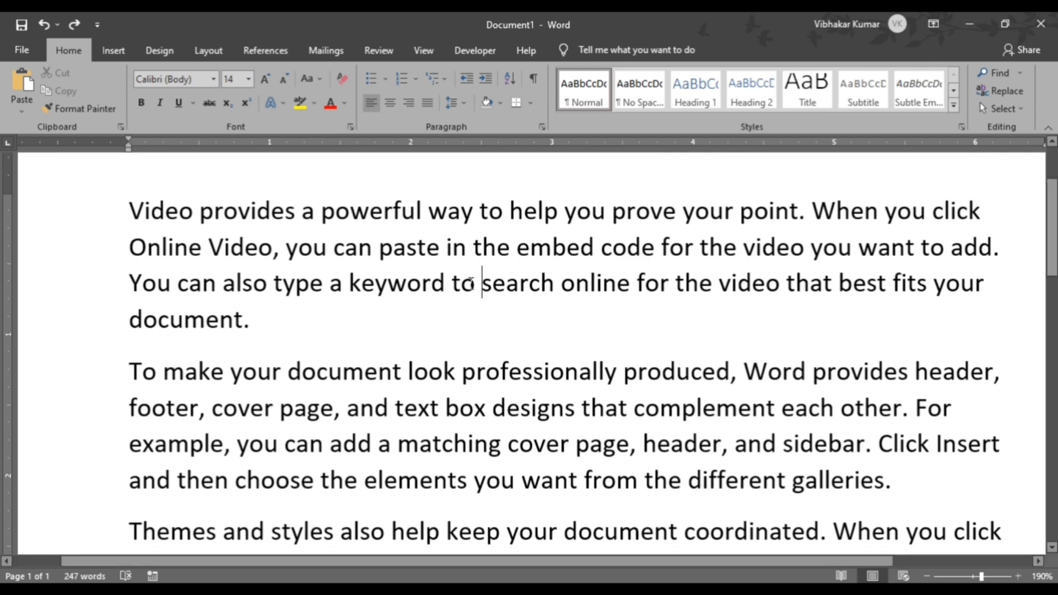
{"action": "key", "text": "Left"}
{"action": "key", "text": "BackSpace"}
{"action": "key", "text": "BackSpace"}
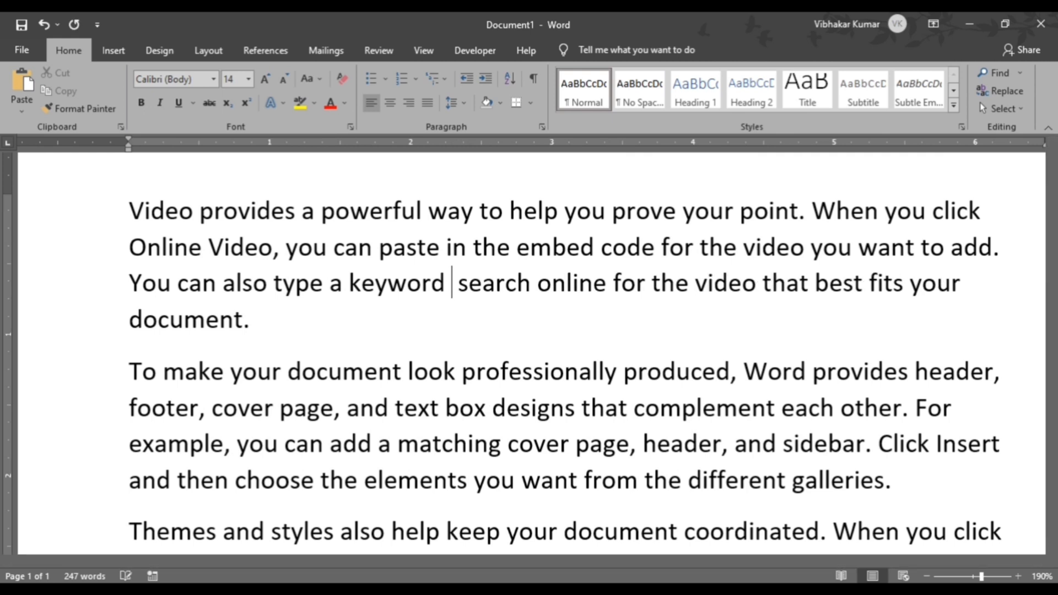
{"action": "key", "text": "BackSpace"}
{"action": "key", "text": "BackSpace"}
{"action": "key", "text": "BackSpace"}
{"action": "key", "text": "BackSpace"}
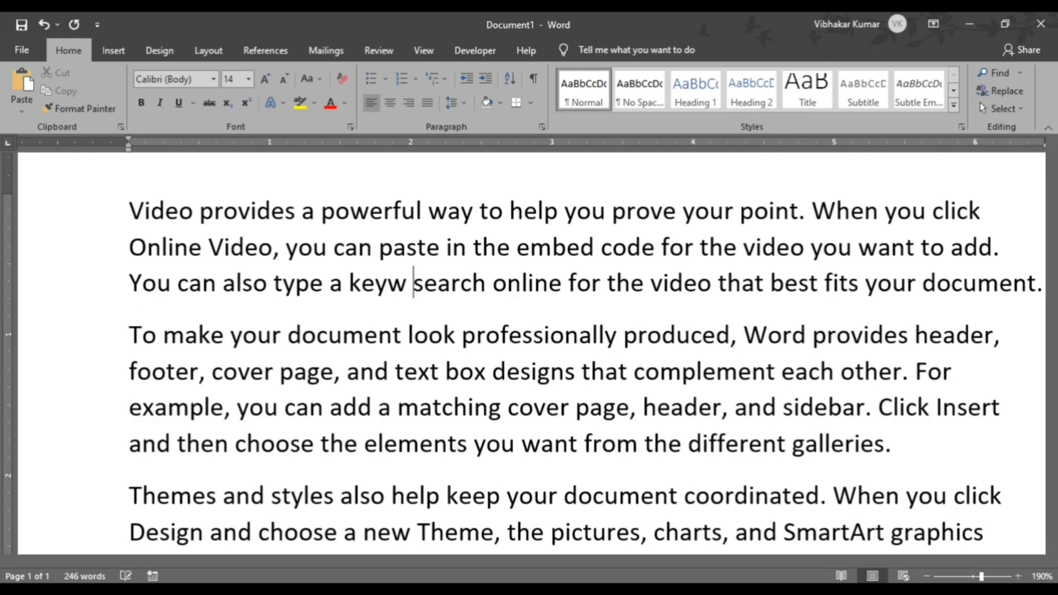
{"action": "key", "text": "BackSpace"}
{"action": "key", "text": "BackSpace"}
{"action": "key", "text": "BackSpace"}
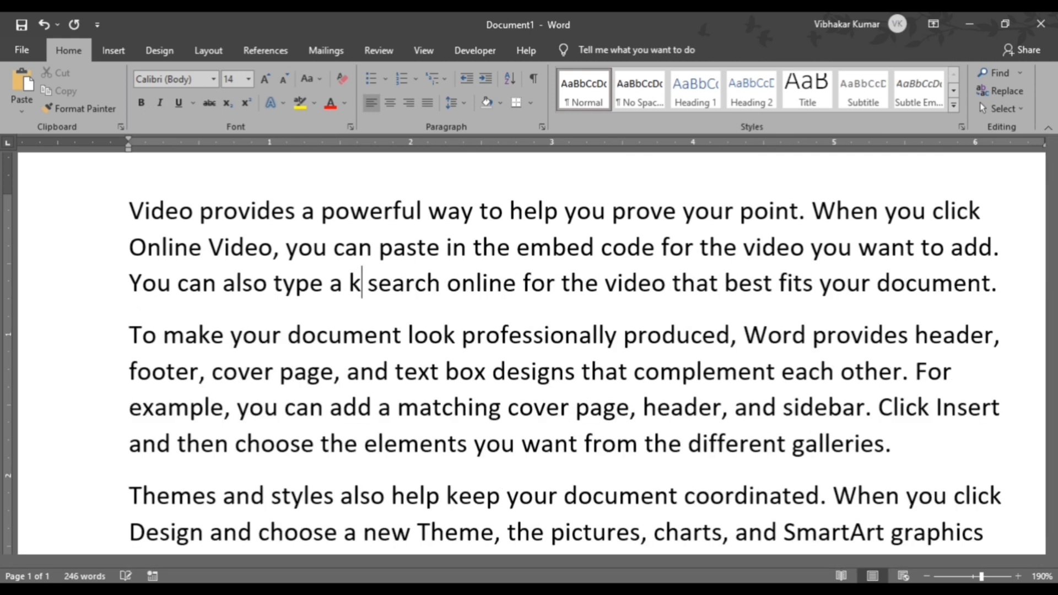
{"action": "key", "text": "BackSpace"}
{"action": "key", "text": "BackSpace"}
{"action": "key", "text": "BackSpace"}
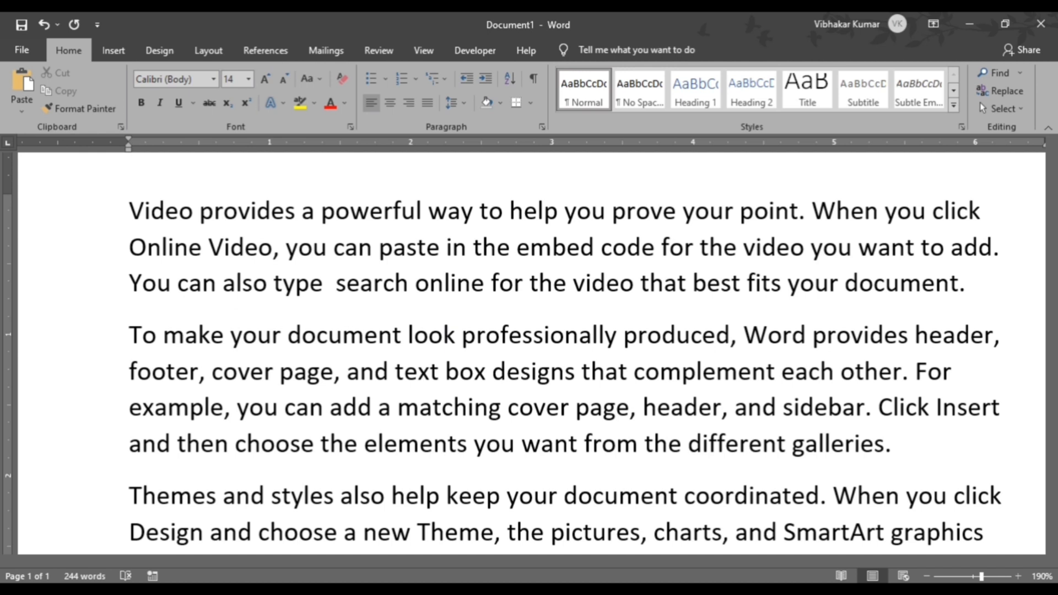
Step: Delete forwards after "You can also type" until the sentence reads "You can also type he video that best fits your document."
{"action": "key", "text": "Delete"}
{"action": "key", "text": "Delete"}
{"action": "key", "text": "Delete"}
{"action": "key", "text": "Delete"}
{"action": "key", "text": "Delete"}
{"action": "key", "text": "Delete"}
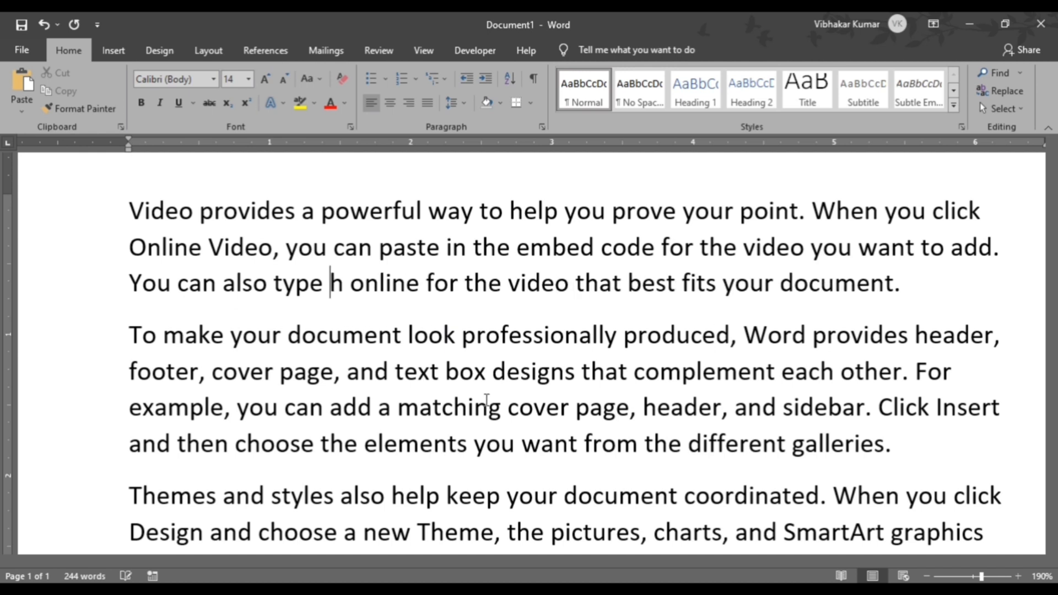
{"action": "key", "text": "Delete"}
{"action": "key", "text": "Delete"}
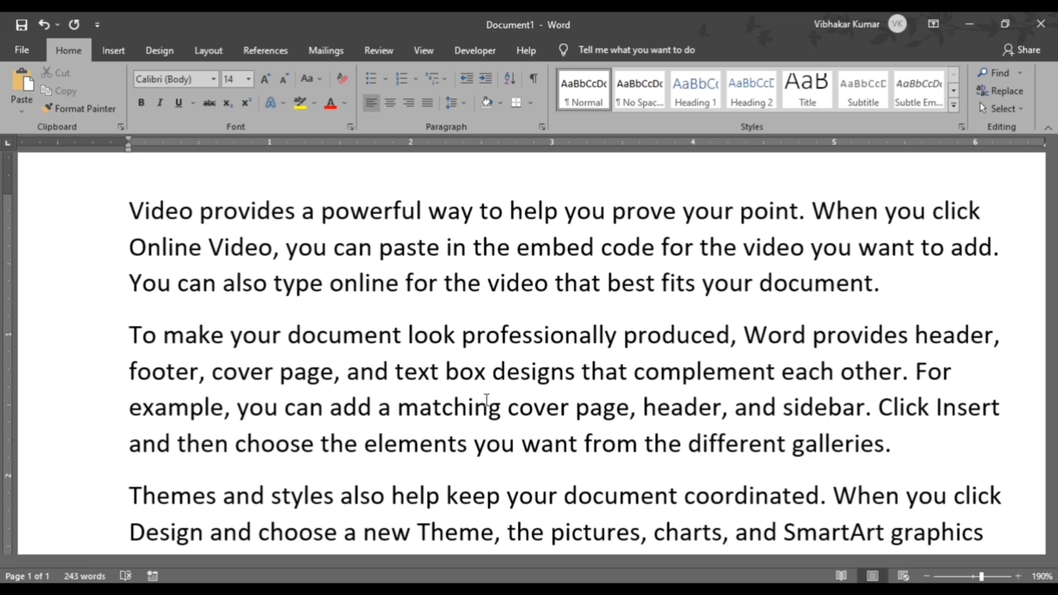
{"action": "key", "text": "Delete"}
{"action": "key", "text": "Delete"}
{"action": "key", "text": "Delete"}
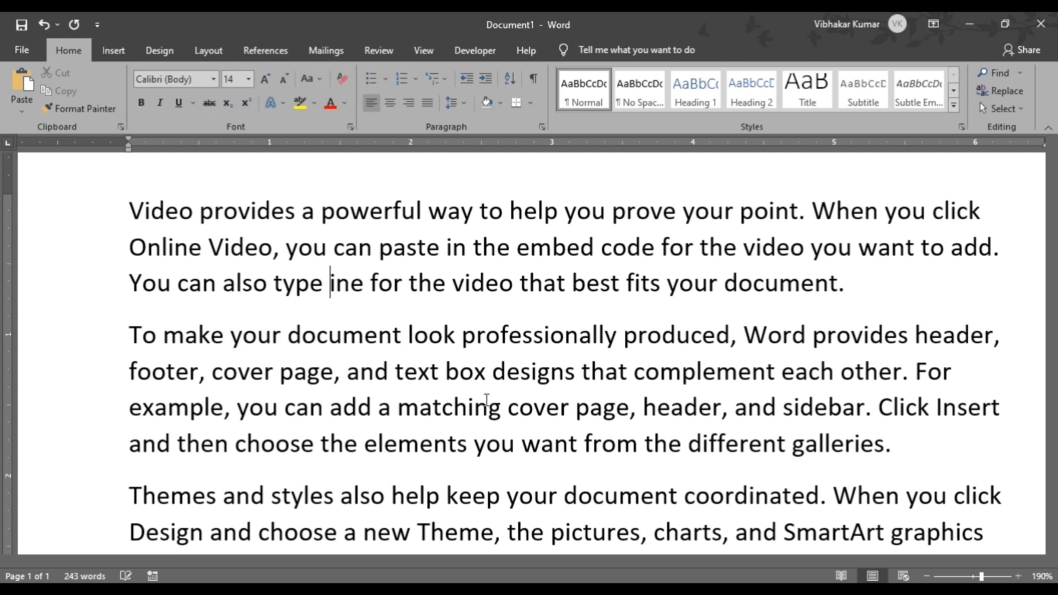
{"action": "key", "text": "Delete"}
{"action": "key", "text": "Delete"}
{"action": "key", "text": "Delete"}
{"action": "key", "text": "Delete"}
{"action": "key", "text": "Delete"}
{"action": "key", "text": "Delete"}
{"action": "key", "text": "Delete"}
{"action": "key", "text": "Delete"}
{"action": "key", "text": "Delete"}
Step: Add the note "Ctrl+Z Undo" on a new line below "Ctrl+ Shift + Arrow"
{"action": "scroll", "coordinate": [486, 400], "scroll_direction": "down", "scroll_amount": 8}
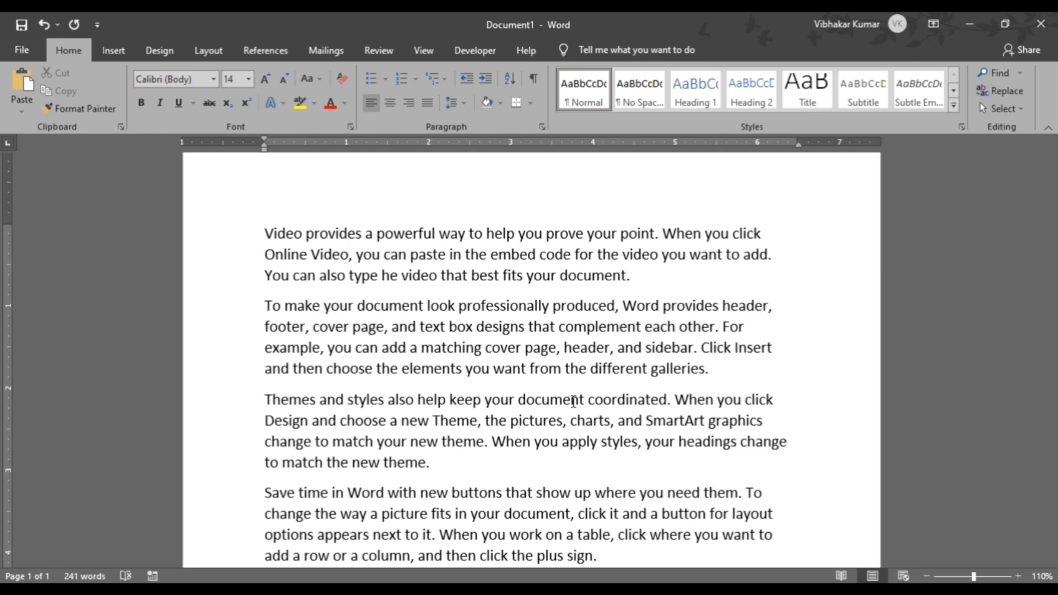
{"action": "left_click", "coordinate": [43, 25]}
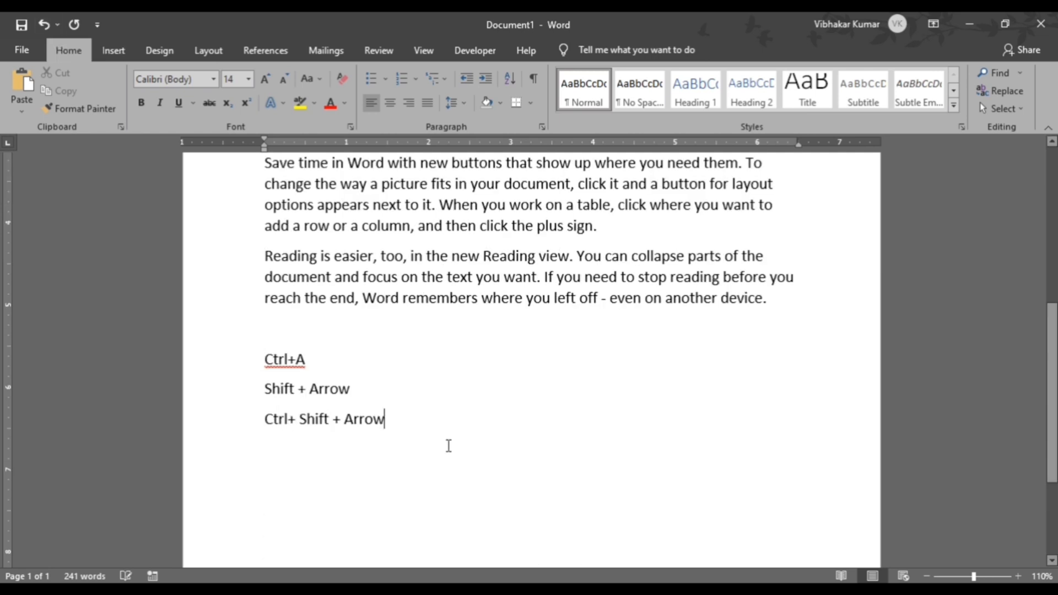
{"action": "type", "text": "Ct"}
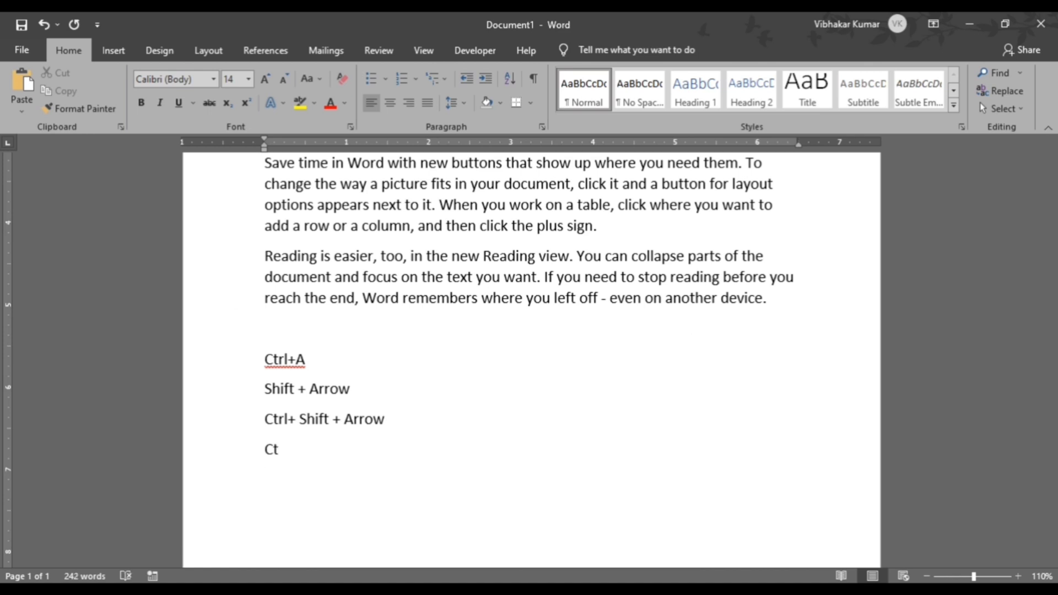
{"action": "type", "text": "rl+Z Undo"}
{"action": "key", "text": "Return"}
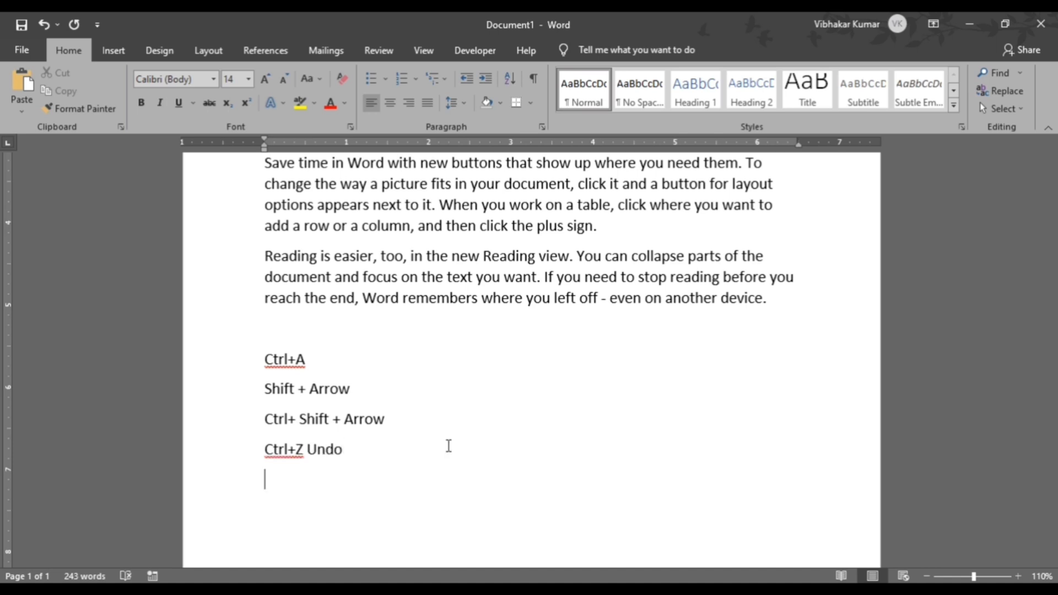
Step: Add the note "Ctrl+Y Redo" on the line below "Ctrl+Z Undo"
{"action": "type", "text": "Cr"}
{"action": "key", "text": "BackSpace"}
{"action": "type", "text": "trl+Y "}
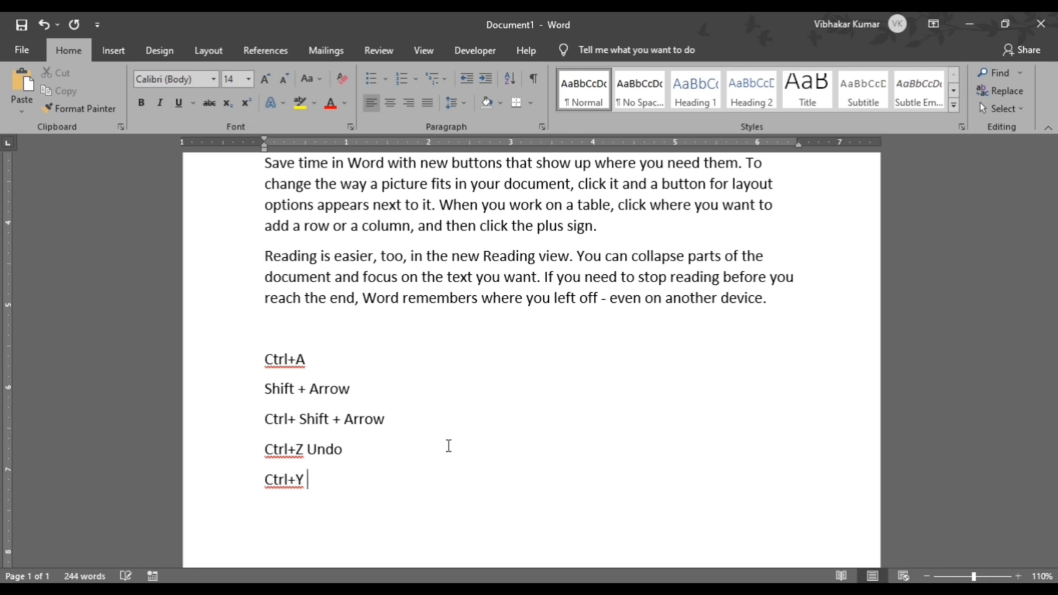
{"action": "type", "text": "Redo"}
Step: Undo the typed "Ctrl+Y Redo" and "Ctrl+Z Undo" notes and the latest deletion in the first paragraph
{"action": "key", "text": "ctrl+Home"}
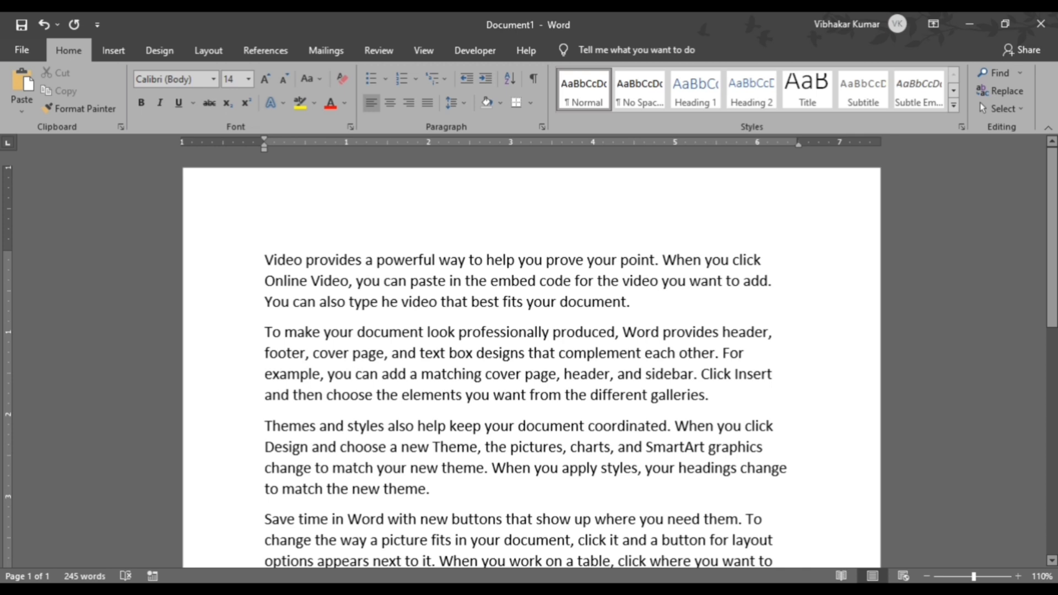
{"action": "key", "text": "ctrl+z"}
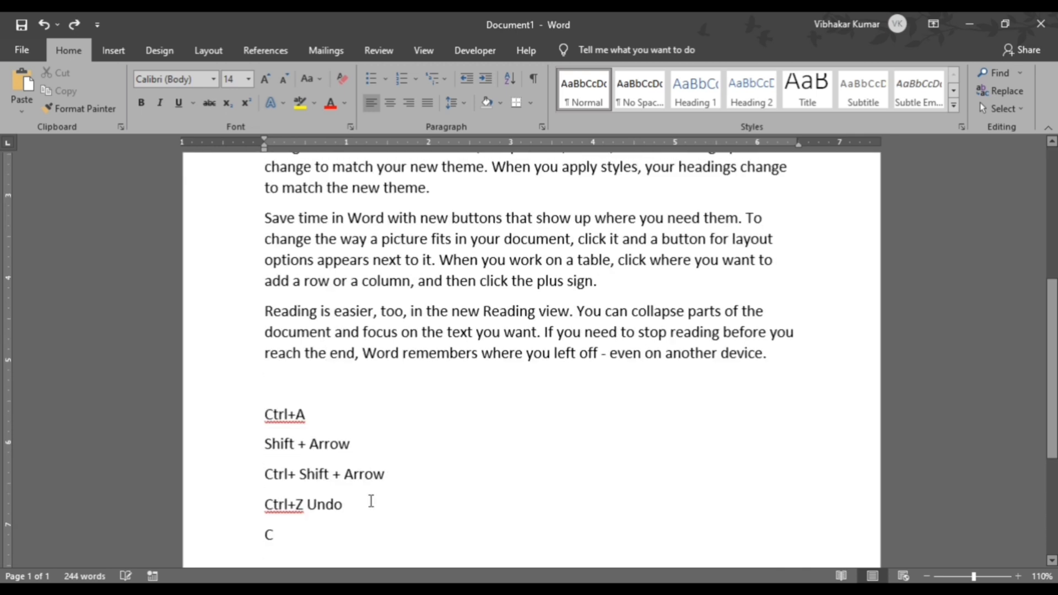
{"action": "type", "text": "r"}
{"action": "key", "text": "ctrl+z"}
{"action": "key", "text": "ctrl+z"}
{"action": "key", "text": "ctrl+z"}
{"action": "key", "text": "ctrl+z"}
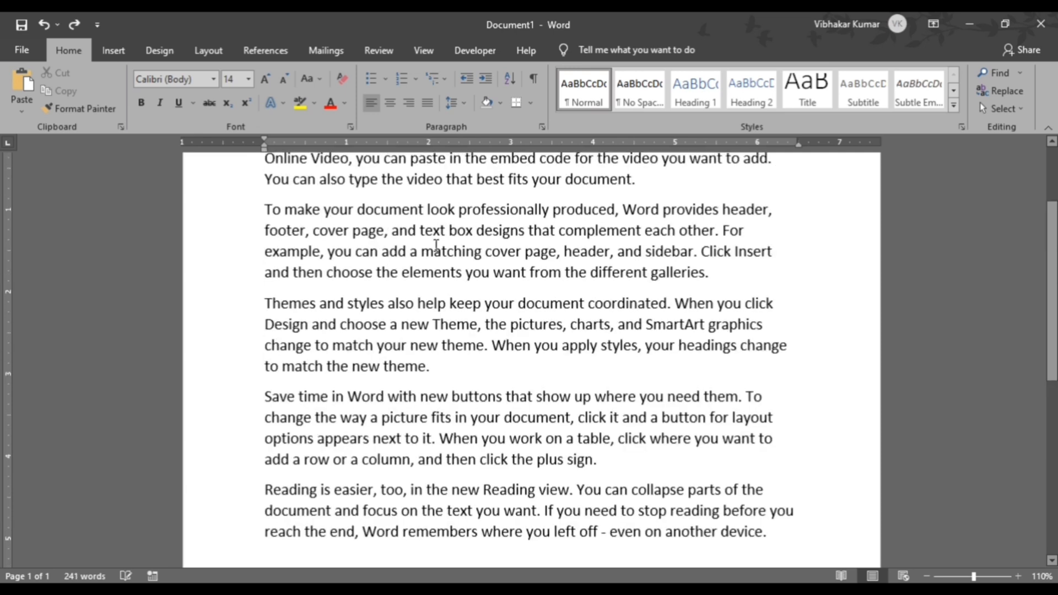
Step: Undo the remaining forward deletions and part of the backward ones, back to "You can also type a search online"
{"action": "scroll", "coordinate": [441, 270], "scroll_direction": "up", "scroll_amount": 2, "text": "ctrl"}
{"action": "scroll", "coordinate": [441, 270], "scroll_direction": "up", "scroll_amount": 2}
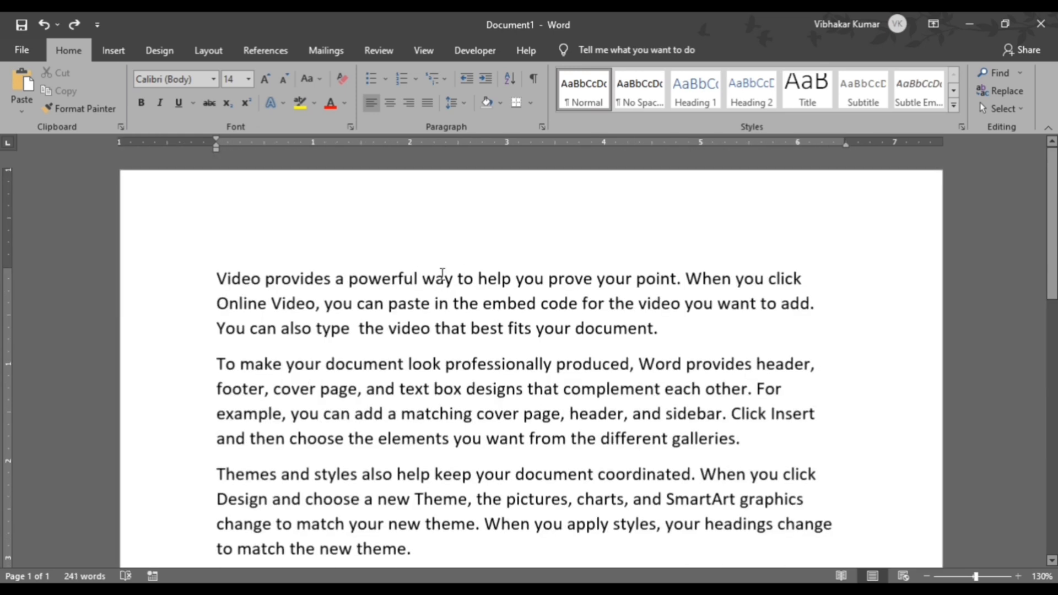
{"action": "key", "text": "ctrl+z"}
{"action": "key", "text": "ctrl+z"}
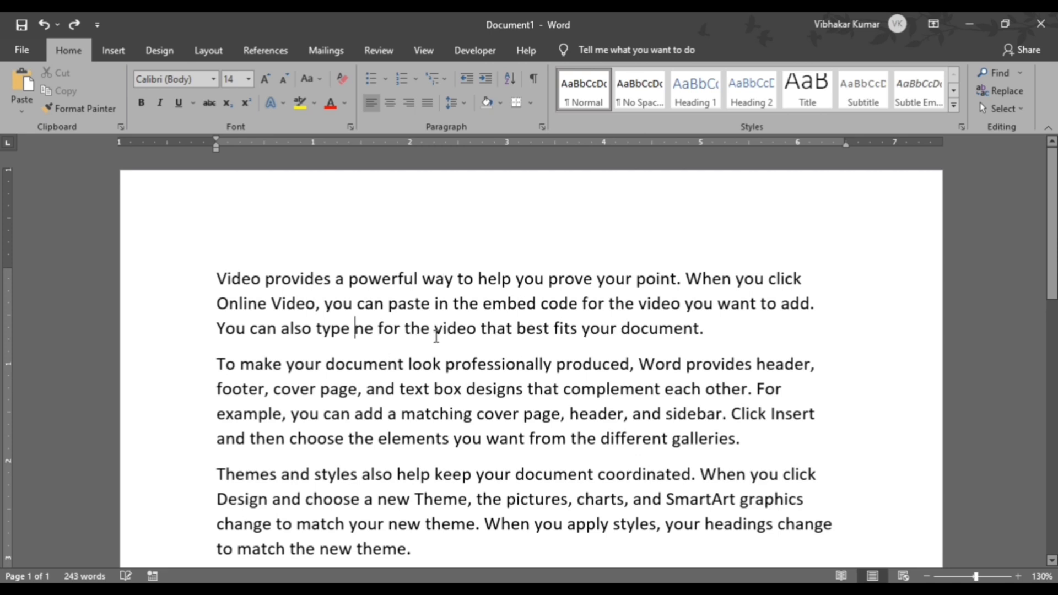
{"action": "key", "text": "ctrl+z"}
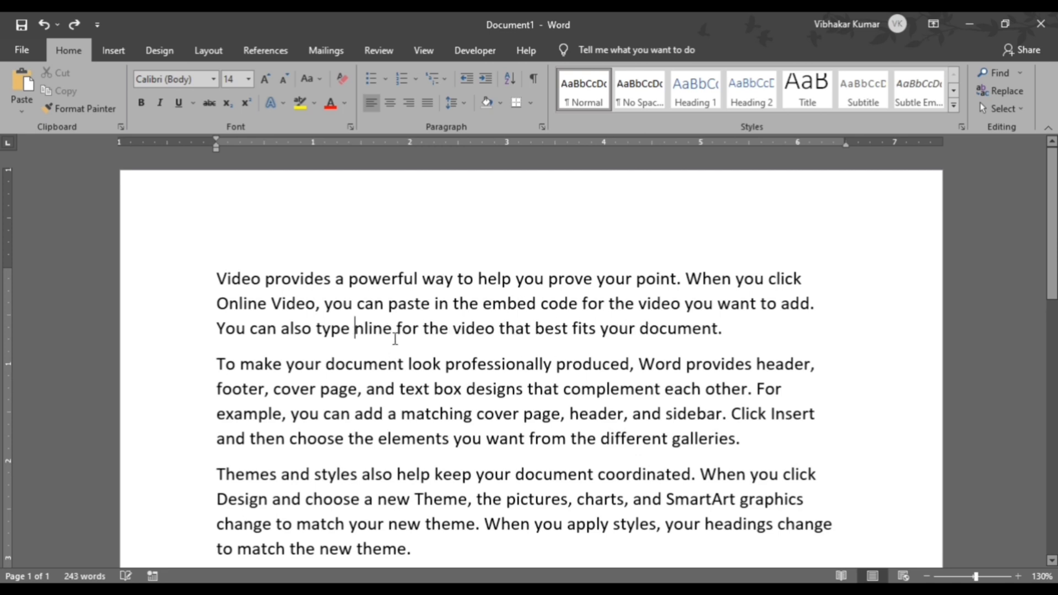
{"action": "key", "text": "ctrl+z"}
{"action": "left_click", "coordinate": [45, 25]}
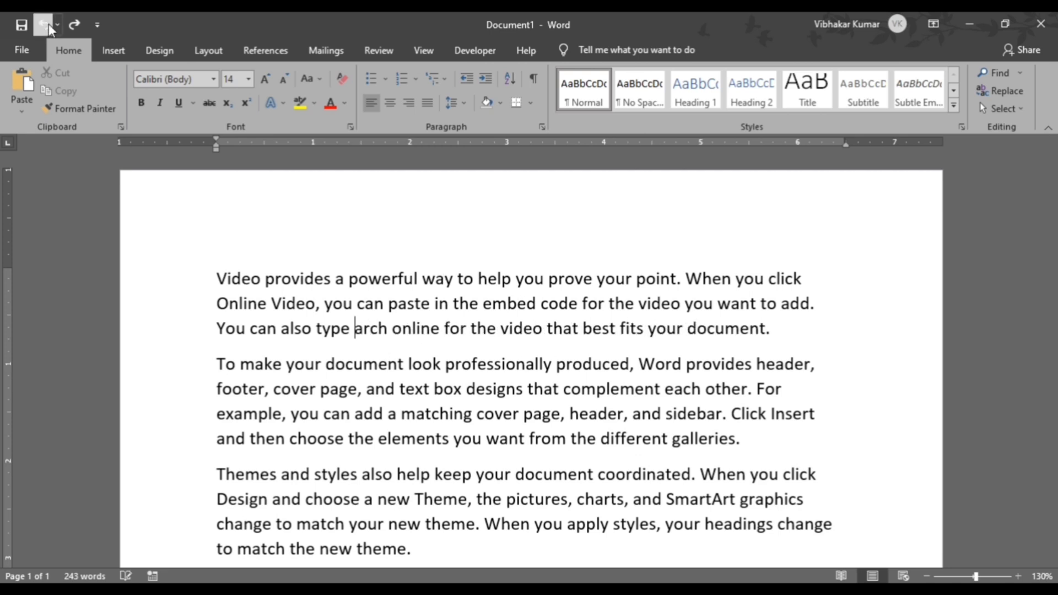
{"action": "left_click", "coordinate": [44, 24]}
{"action": "left_click", "coordinate": [44, 24]}
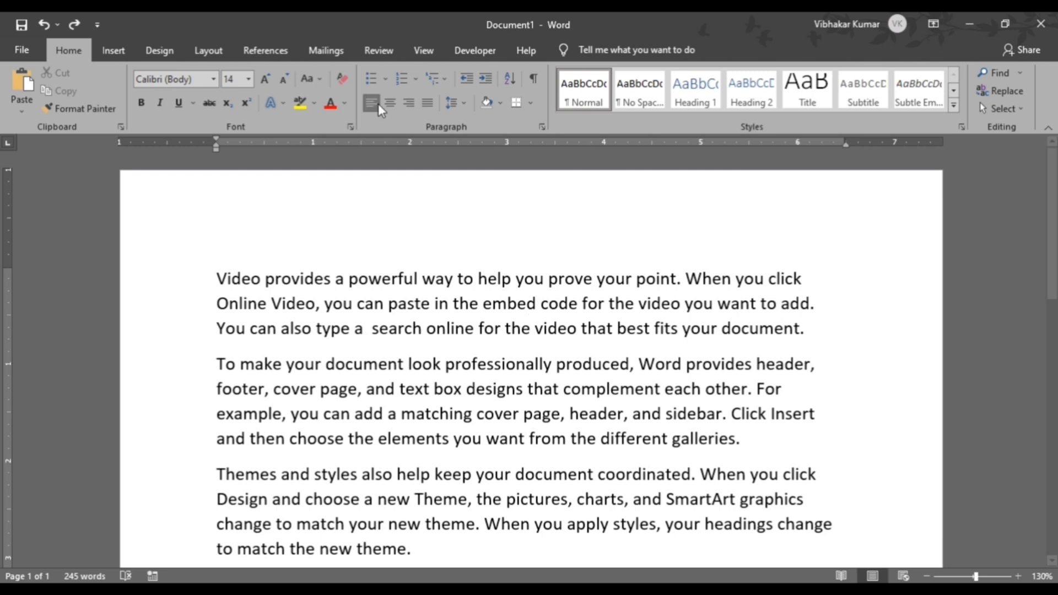
Step: Redo every undone change, from the first paragraph's deletions through the "Ctrl+Z Undo" and "Ctrl+Y Redo" notes
{"action": "left_click", "coordinate": [74, 25]}
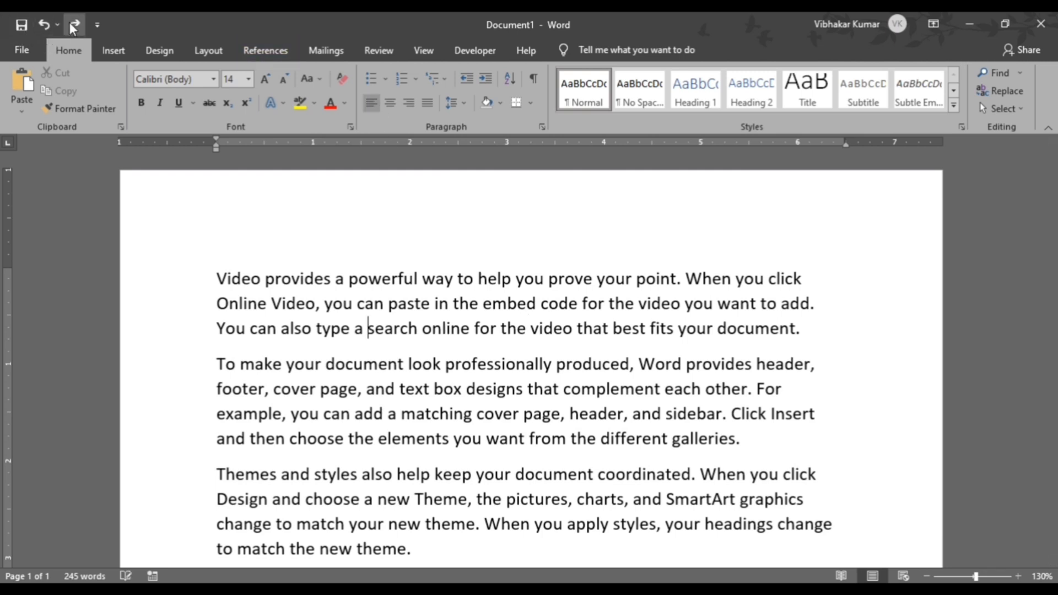
{"action": "left_click", "coordinate": [75, 25]}
{"action": "left_click", "coordinate": [75, 25]}
{"action": "left_click", "coordinate": [74, 25]}
{"action": "left_click", "coordinate": [74, 24]}
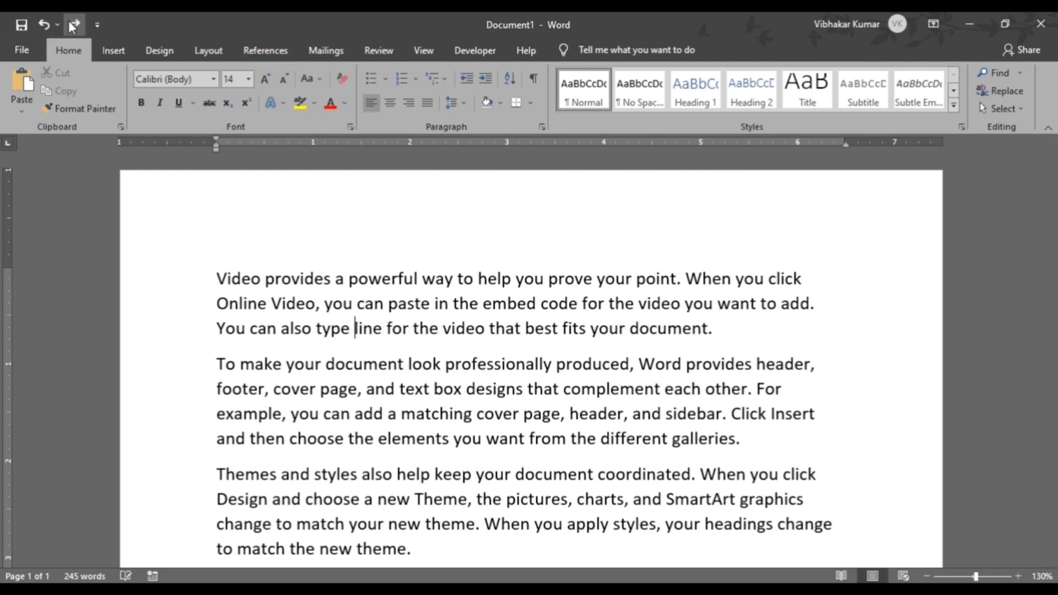
{"action": "double_click", "coordinate": [74, 25]}
{"action": "triple_click", "coordinate": [74, 25]}
{"action": "double_click", "coordinate": [75, 25]}
{"action": "double_click", "coordinate": [74, 24]}
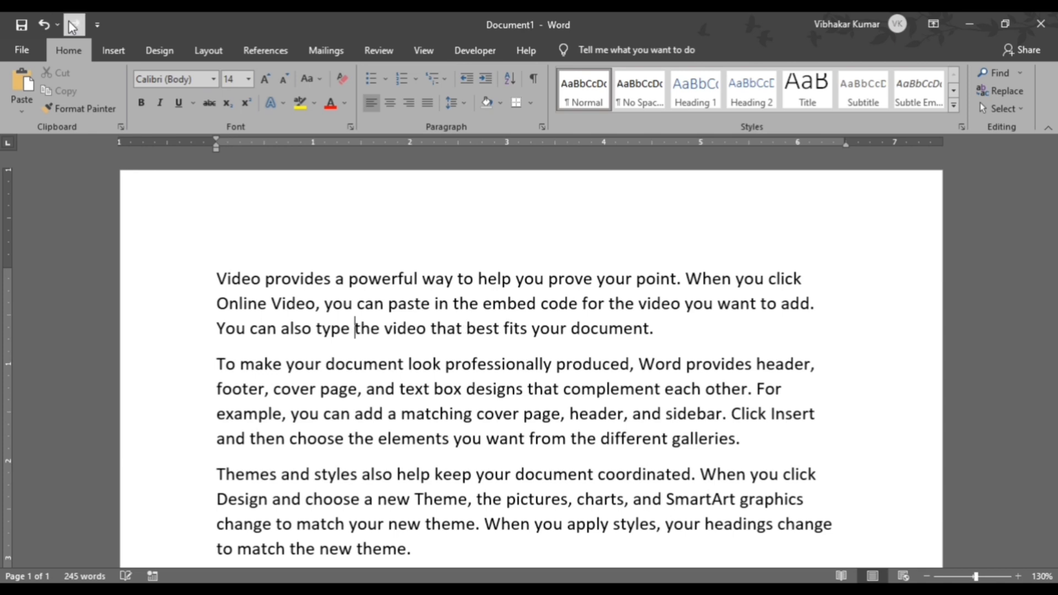
{"action": "left_click", "coordinate": [75, 25]}
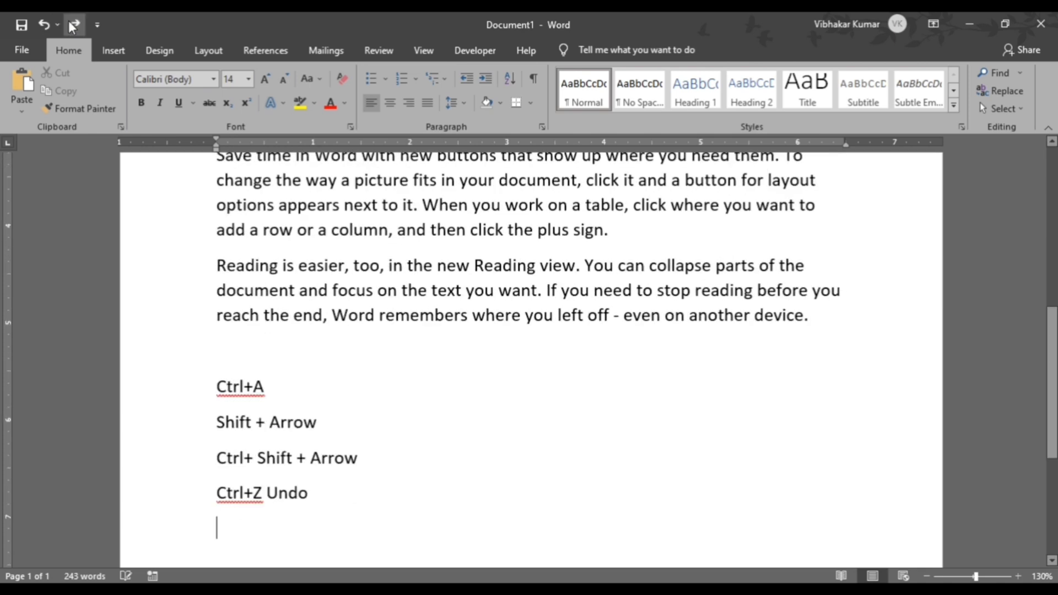
{"action": "double_click", "coordinate": [75, 25]}
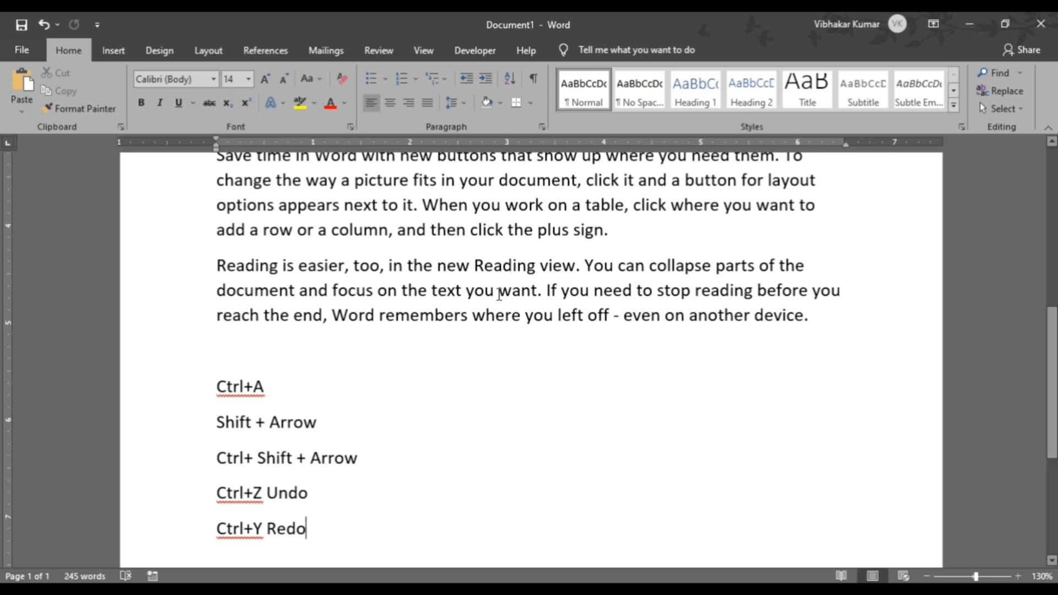
{"action": "scroll", "coordinate": [482, 318], "scroll_direction": "up", "scroll_amount": 4}
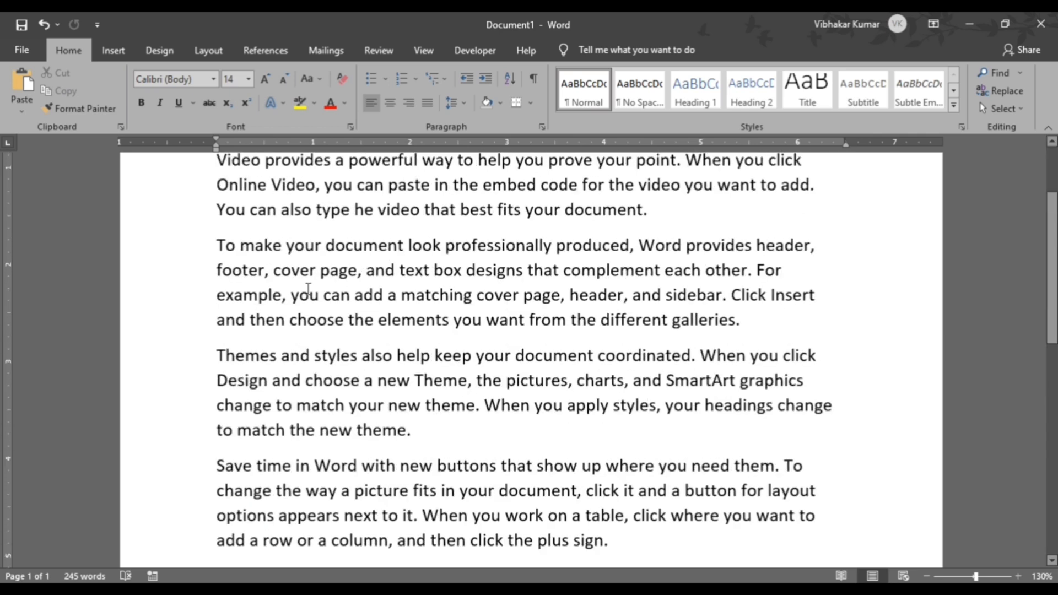
{"action": "scroll", "coordinate": [361, 284], "scroll_direction": "up", "scroll_amount": 1}
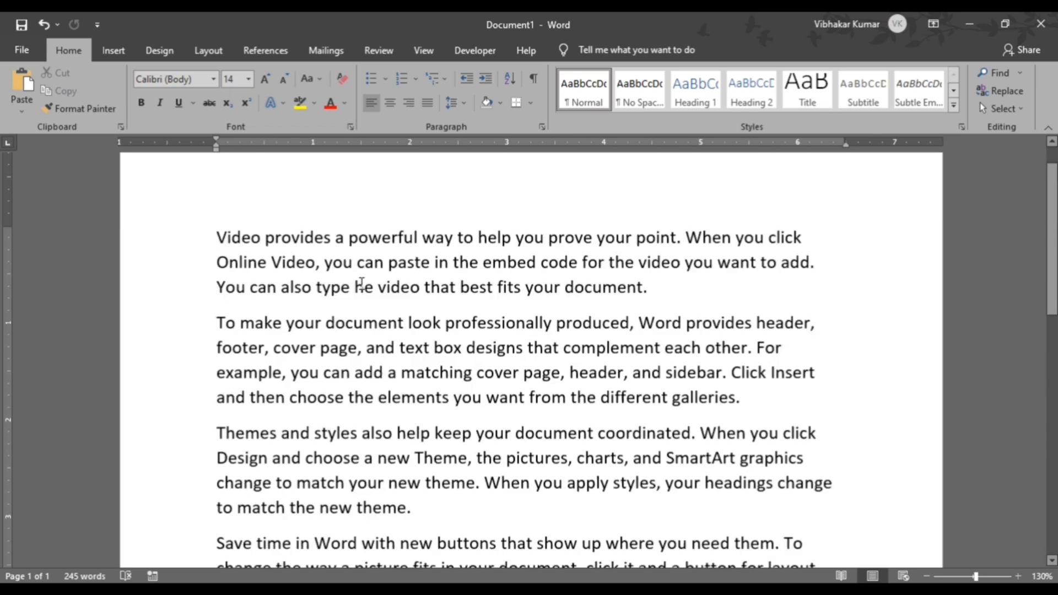
{"action": "scroll", "coordinate": [361, 284], "scroll_direction": "down", "scroll_amount": 4}
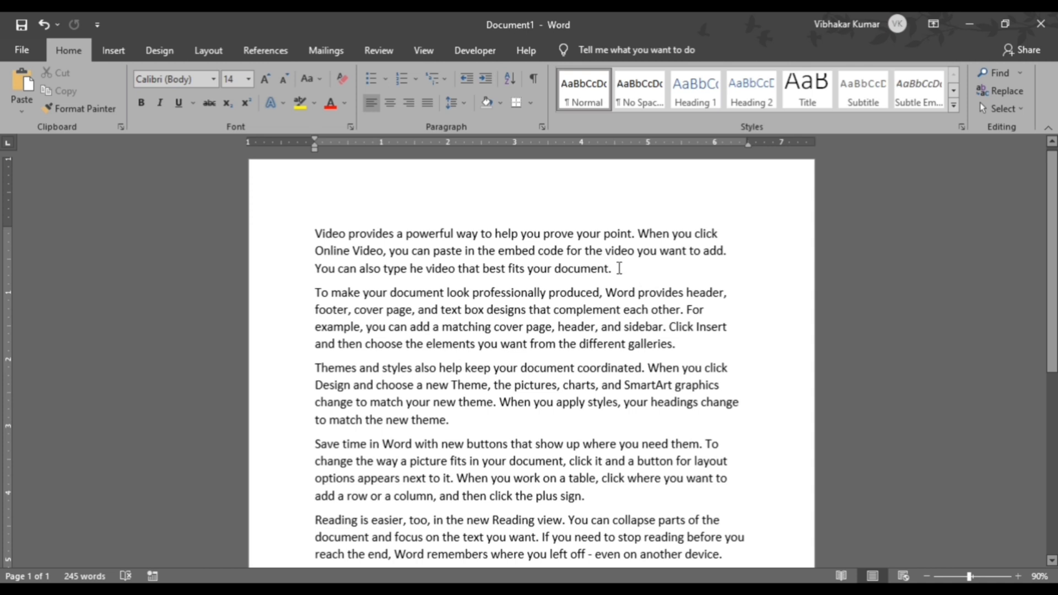
Step: Move the first paragraph to just above the paragraph beginning "Reading is easier"
{"action": "left_click_drag", "start_coordinate": [617, 269], "coordinate": [323, 229]}
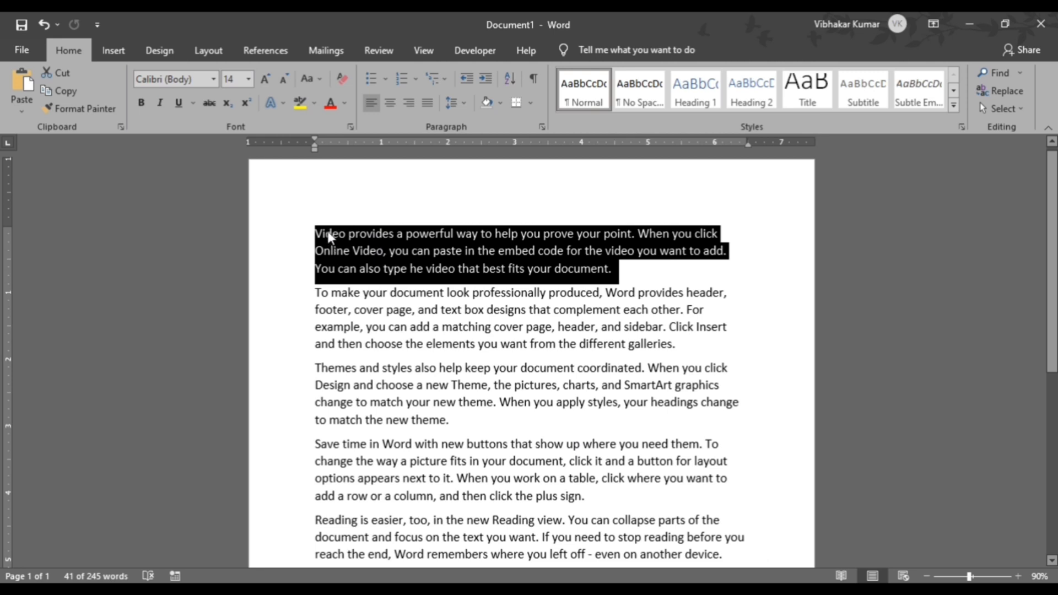
{"action": "left_click_drag", "start_coordinate": [326, 228], "coordinate": [326, 524]}
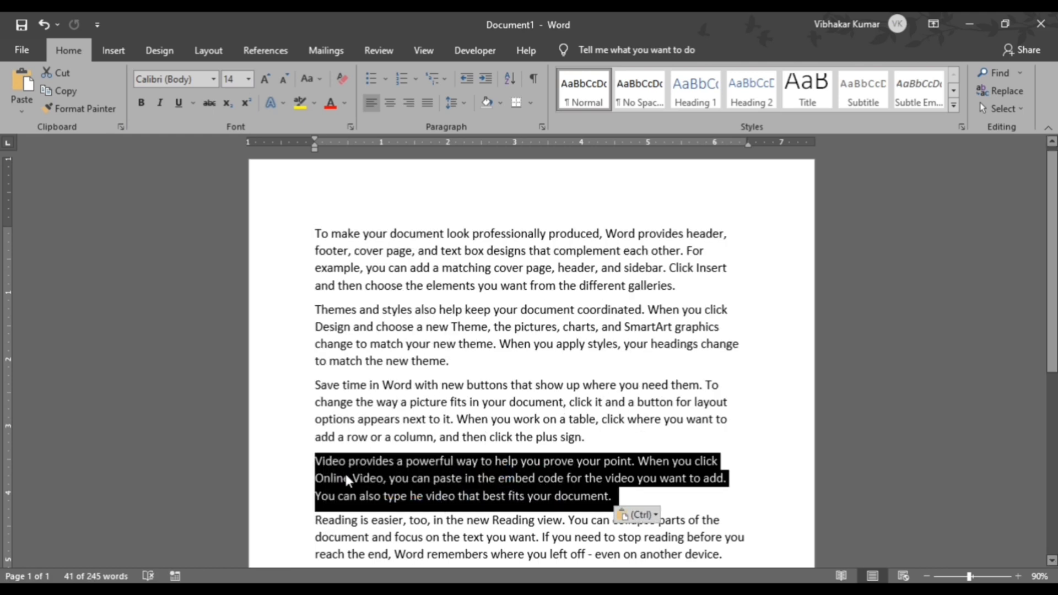
Step: Cut the "Video provides" paragraph and paste it on a new blank line at the start of the document
{"action": "left_click", "coordinate": [326, 461]}
{"action": "left_click_drag", "start_coordinate": [316, 461], "coordinate": [639, 496]}
{"action": "key", "text": "ctrl+c"}
{"action": "left_click", "coordinate": [63, 72]}
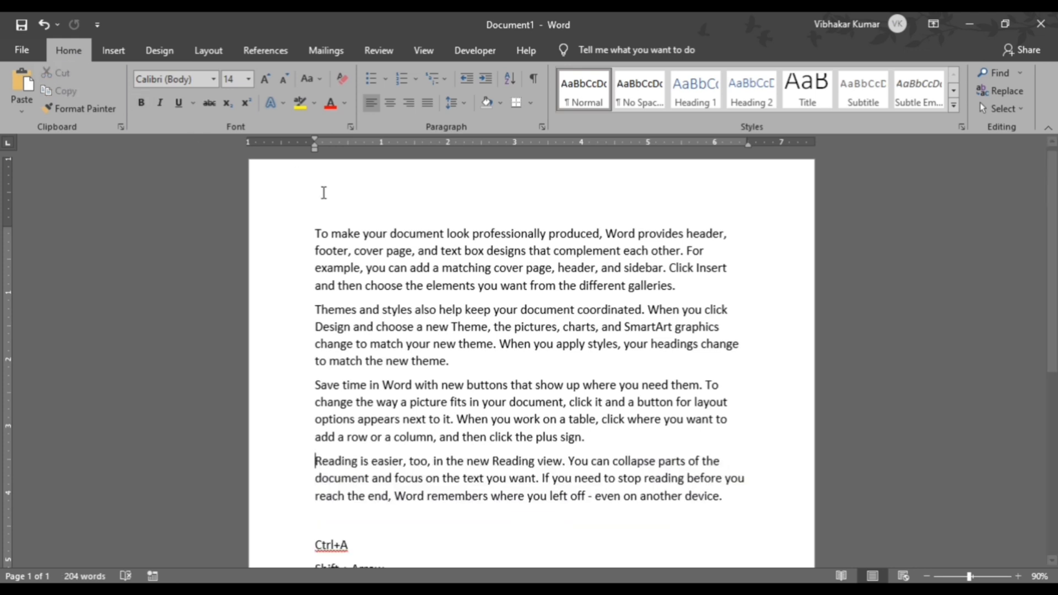
{"action": "left_click", "coordinate": [315, 233]}
{"action": "key", "text": "ctrl+z"}
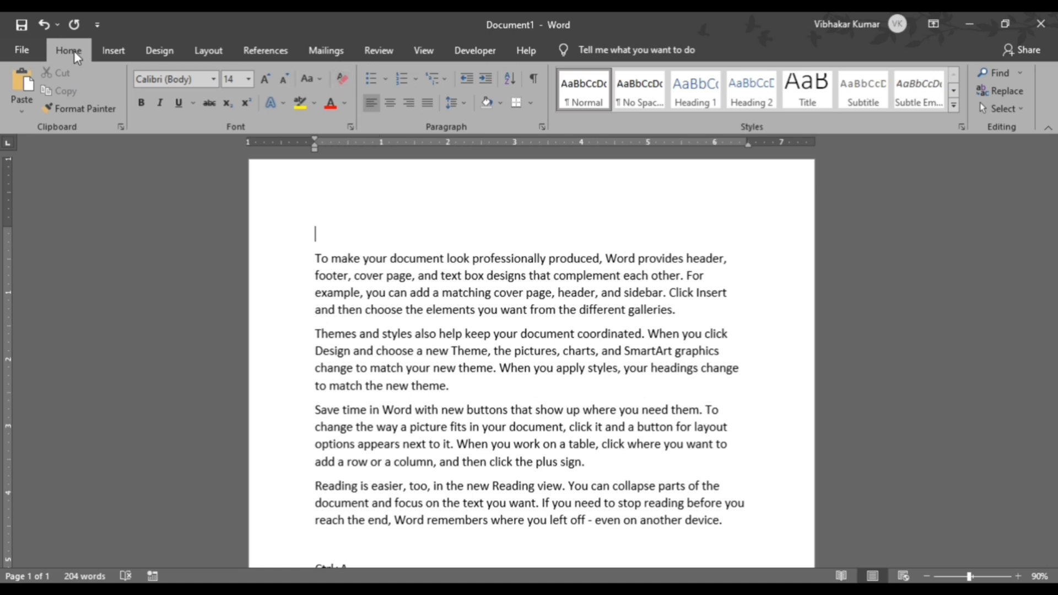
{"action": "left_click", "coordinate": [22, 83]}
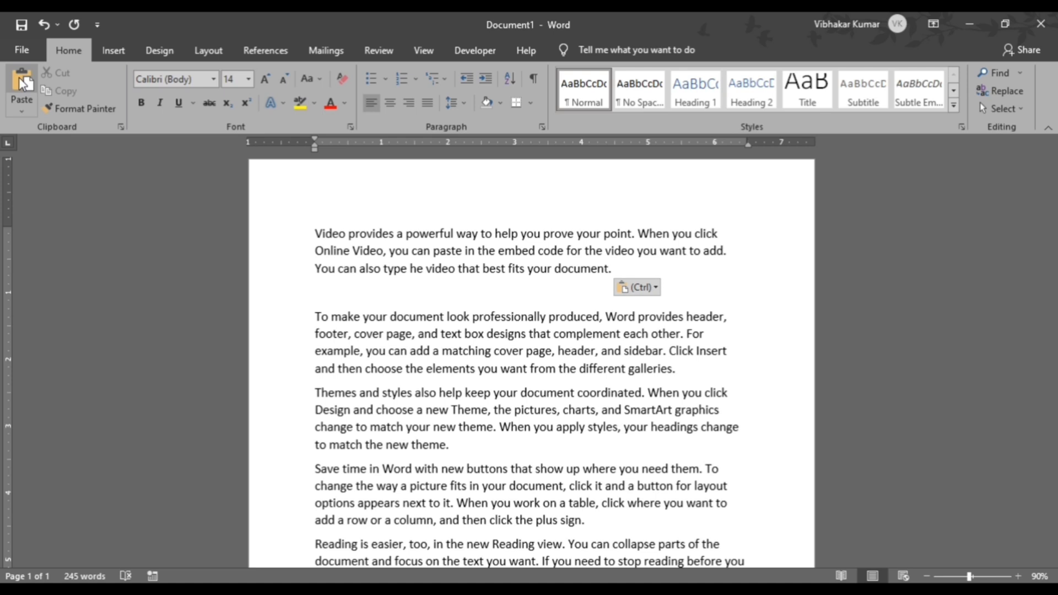
Step: Cut the first paragraph again and paste it below the "Ctrl+Y Redo" note
{"action": "left_click", "coordinate": [311, 233]}
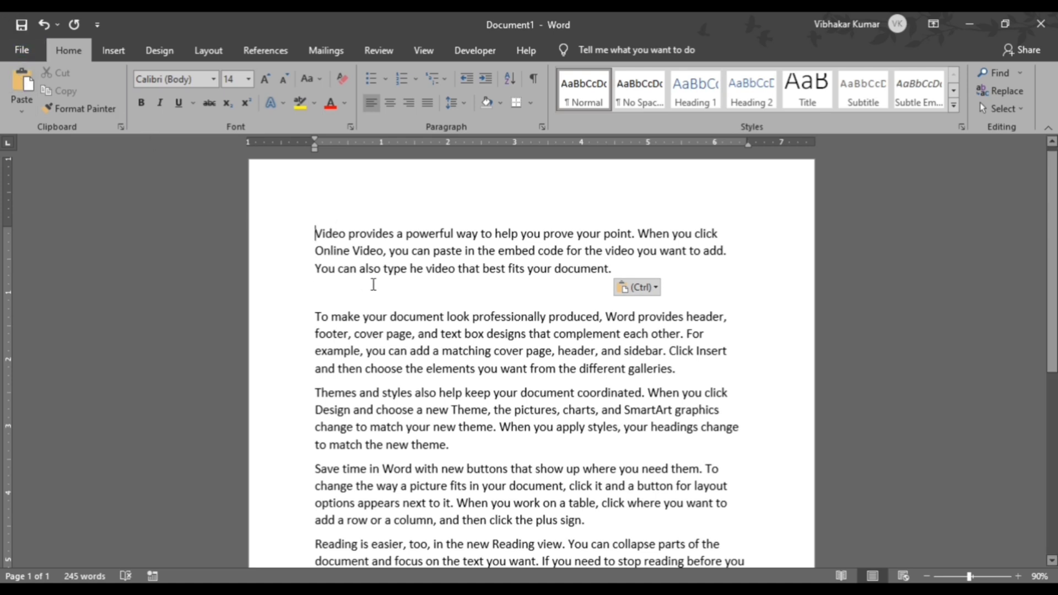
{"action": "left_click", "coordinate": [373, 285], "text": "shift"}
{"action": "key", "text": "ctrl+c"}
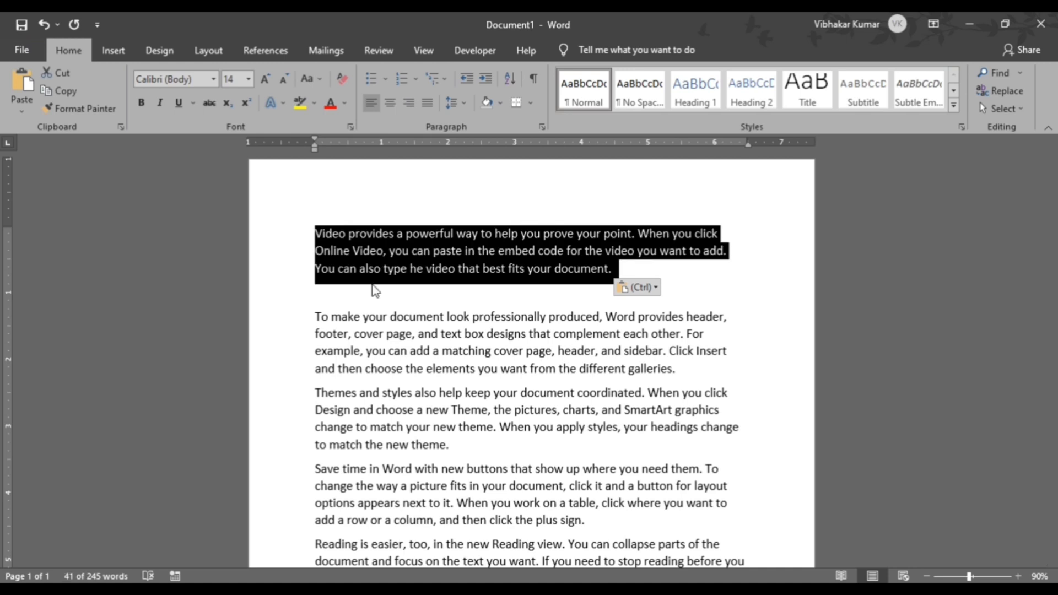
{"action": "key", "text": "BackSpace"}
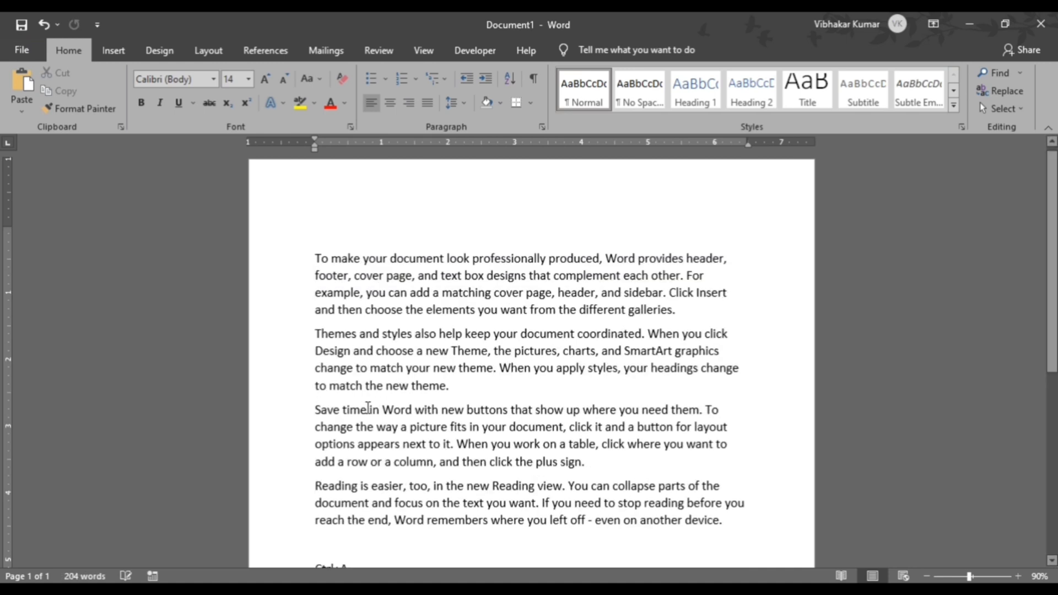
{"action": "scroll", "coordinate": [366, 407], "scroll_direction": "down", "scroll_amount": 5}
{"action": "scroll", "coordinate": [394, 488], "scroll_direction": "down", "scroll_amount": 2}
{"action": "left_click", "coordinate": [369, 379]}
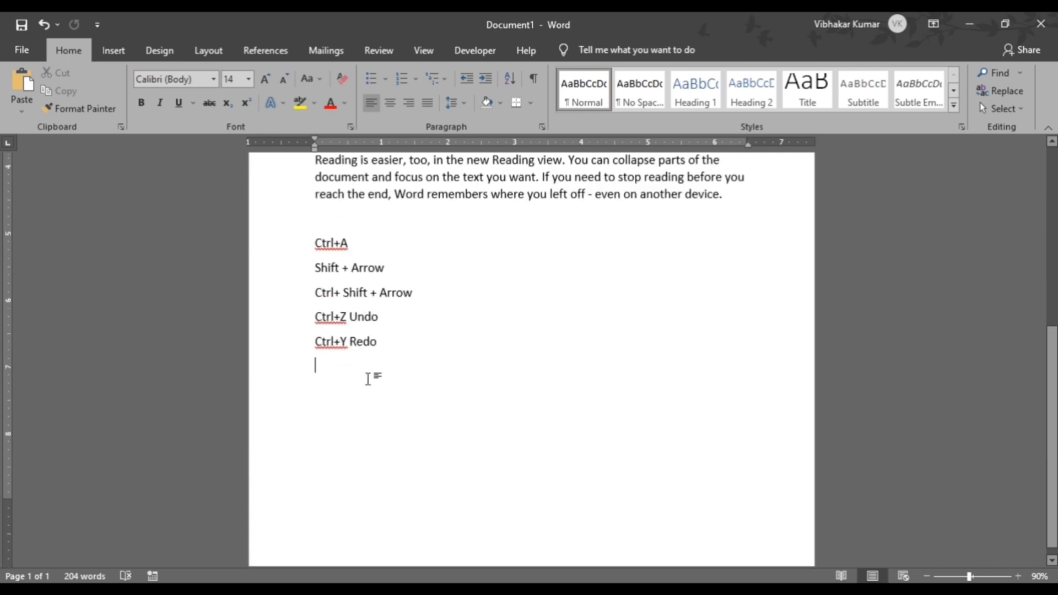
{"action": "key", "text": "ctrl+z"}
{"action": "key", "text": "ctrl+v"}
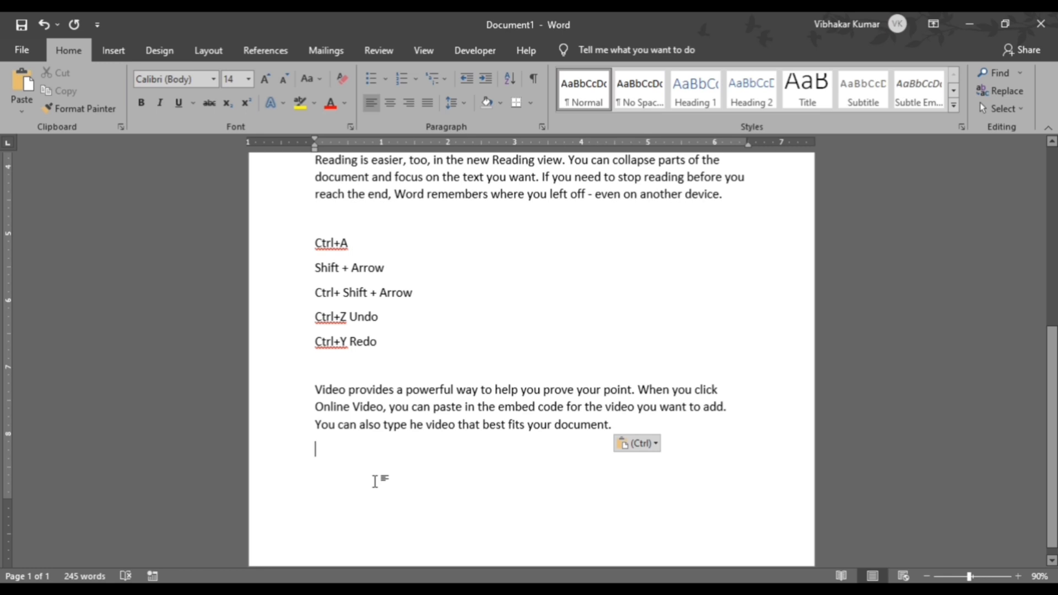
Step: Add the note "Ctrl+X for Cut" below the pasted paragraph, leaving a blank line between them
{"action": "key", "text": "Return"}
{"action": "type", "text": "Ctrl"}
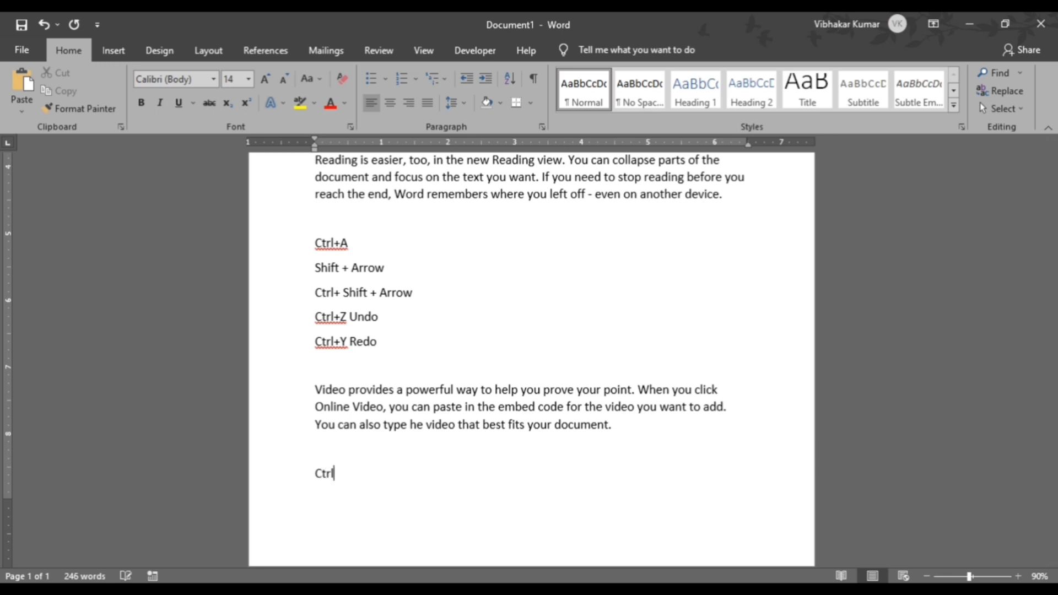
{"action": "type", "text": "+X for Cut"}
{"action": "key", "text": "Return"}
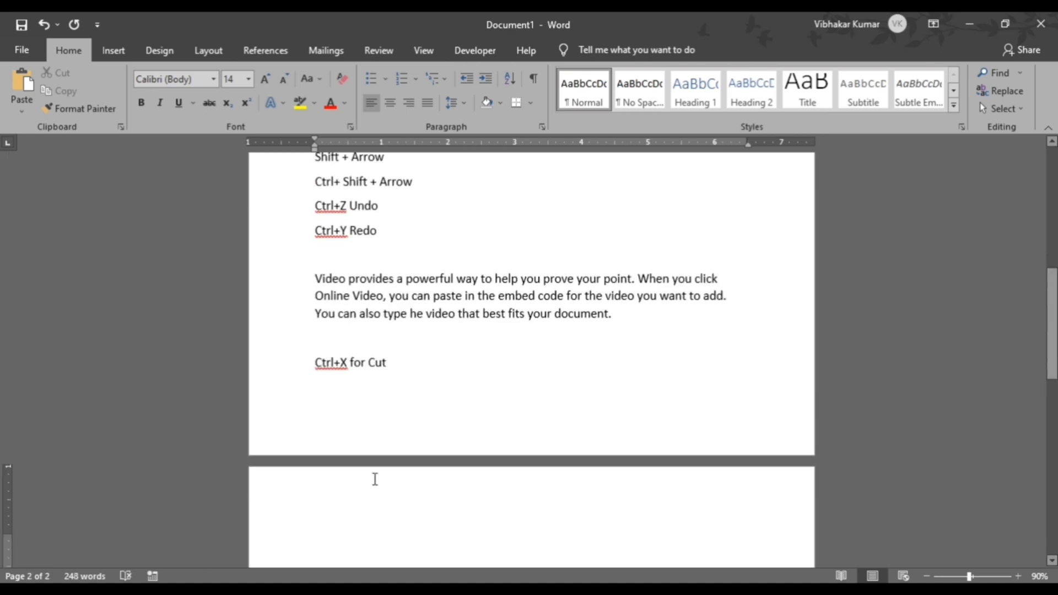
Step: Add the note "Ctrl+V Paste" at the start of the second page
{"action": "scroll", "coordinate": [373, 480], "scroll_direction": "down", "scroll_amount": 3}
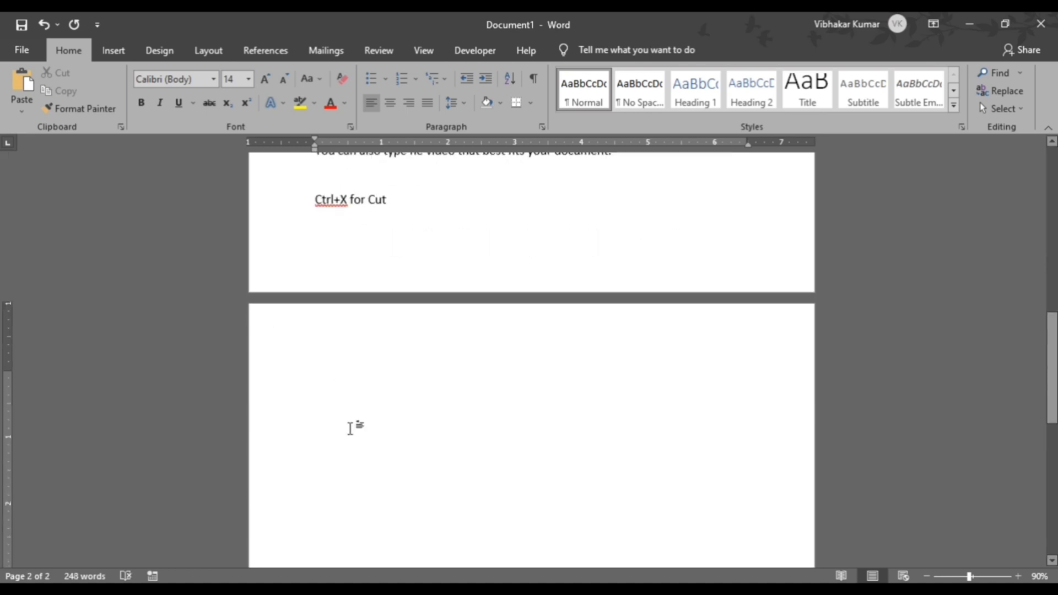
{"action": "left_click", "coordinate": [396, 200]}
{"action": "key", "text": "Return"}
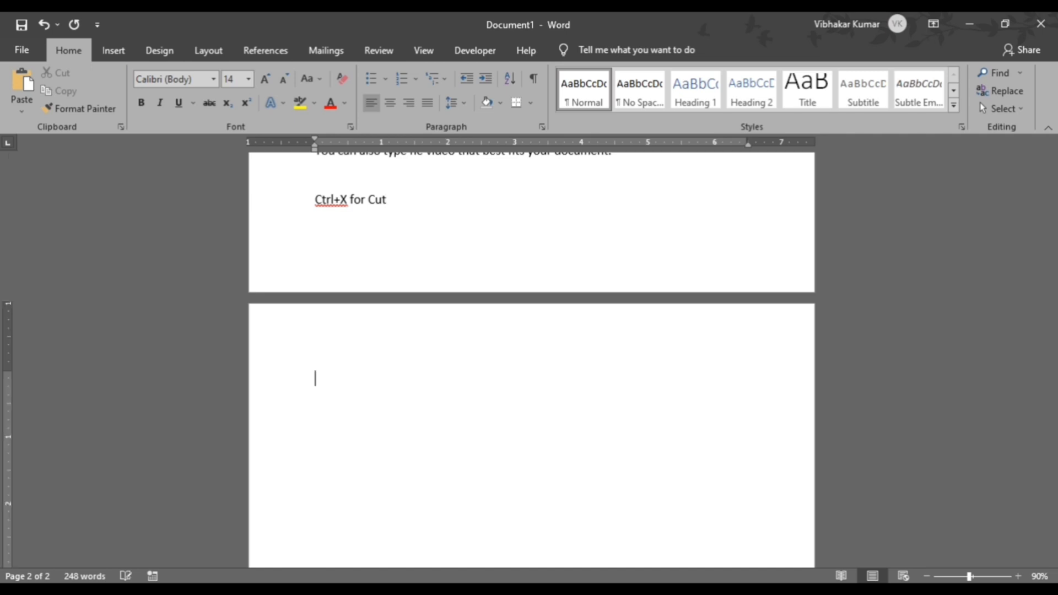
{"action": "type", "text": "ctrl+V Past"}
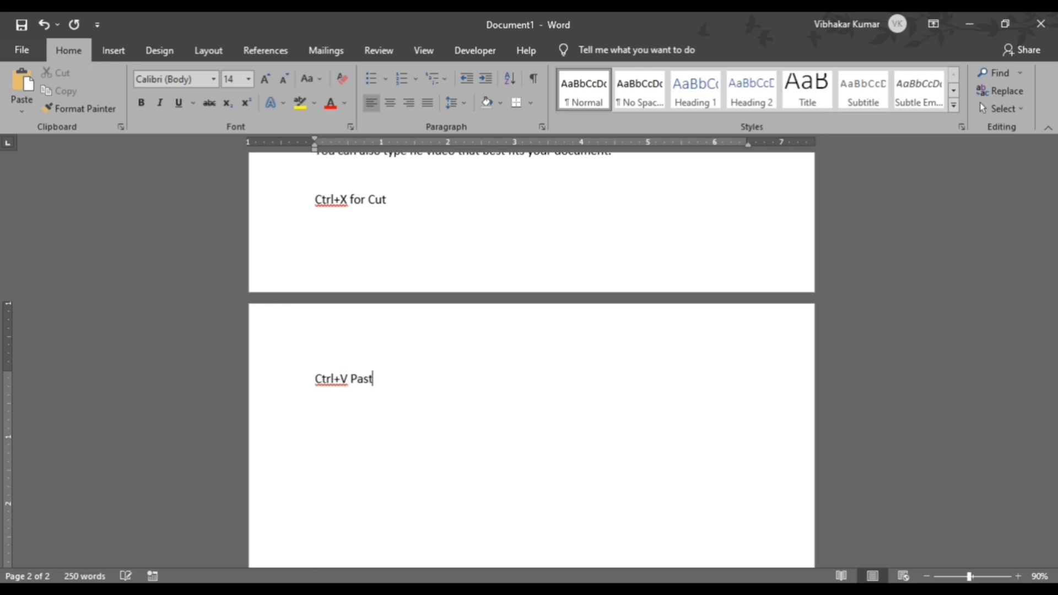
{"action": "type", "text": "e"}
{"action": "key", "text": "Return"}
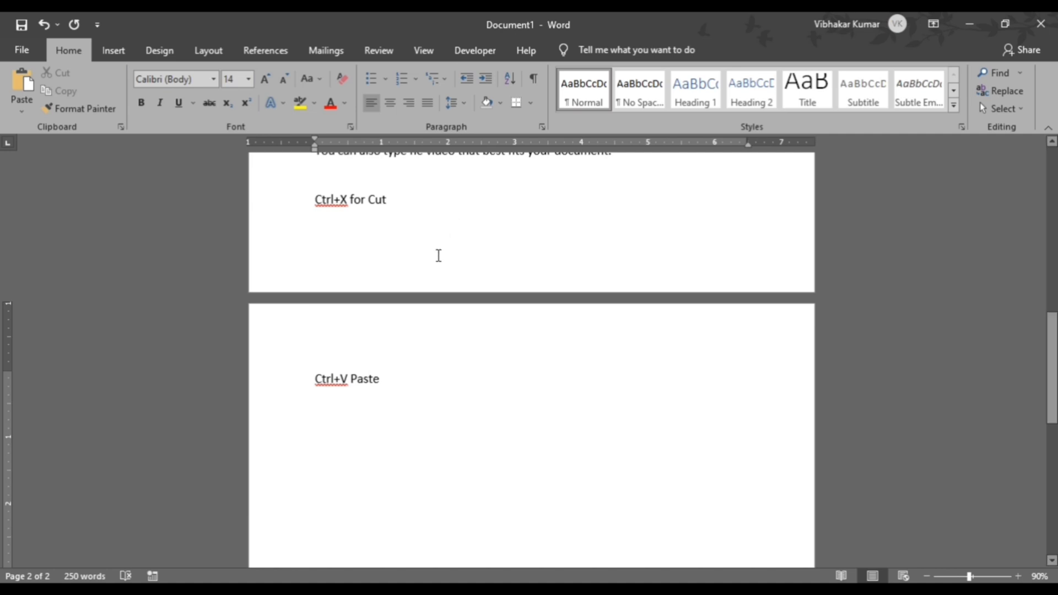
Step: Copy the "Video provides" paragraph above the "Ctrl+X for Cut" note and paste it three times below the "Ctrl+V Paste" note
{"action": "scroll", "coordinate": [434, 259], "scroll_direction": "up", "scroll_amount": 3}
{"action": "scroll", "coordinate": [431, 266], "scroll_direction": "up", "scroll_amount": 1}
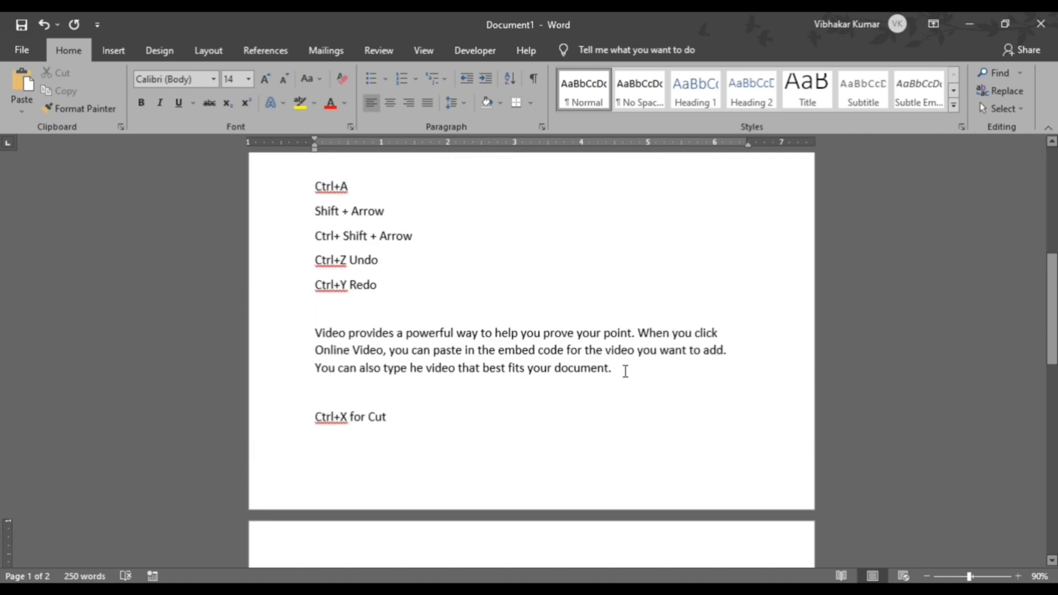
{"action": "left_click_drag", "start_coordinate": [626, 371], "coordinate": [315, 334]}
{"action": "key", "text": "ctrl+c"}
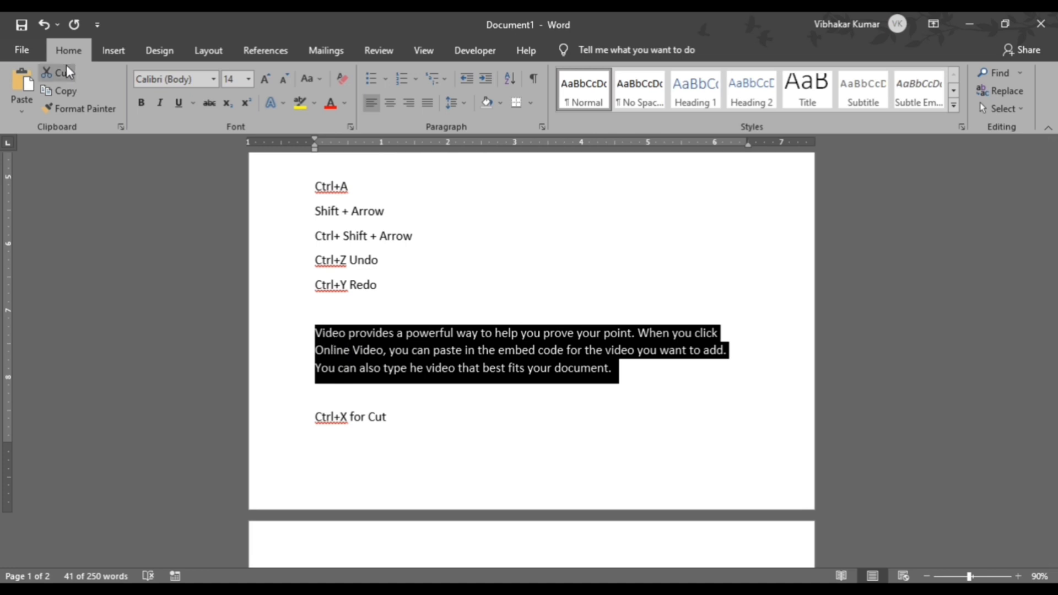
{"action": "left_click", "coordinate": [60, 90]}
{"action": "scroll", "coordinate": [374, 496], "scroll_direction": "down", "scroll_amount": 3}
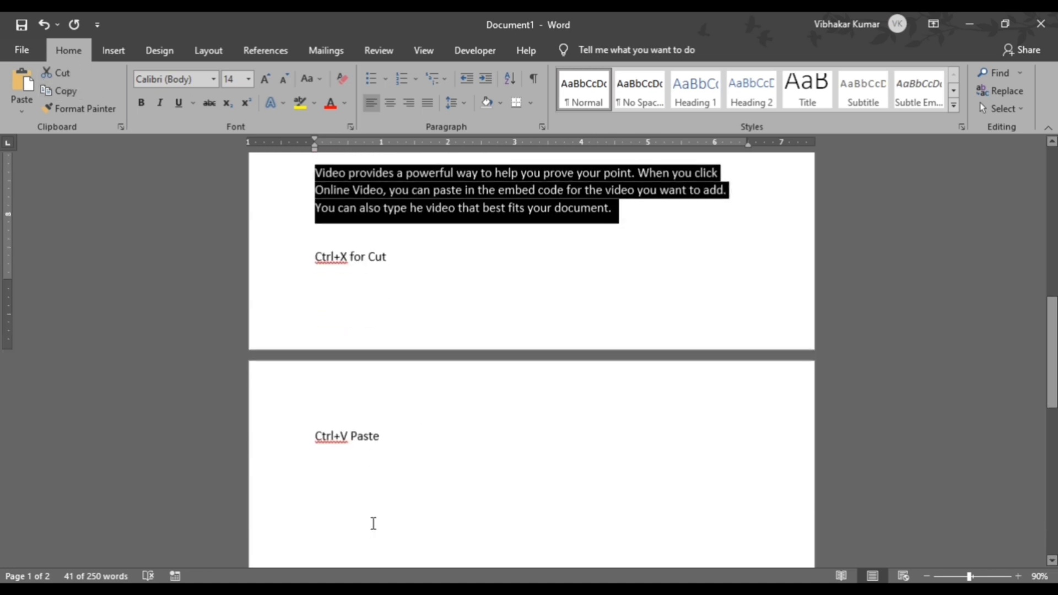
{"action": "left_click", "coordinate": [324, 476]}
{"action": "key", "text": "ctrl+v"}
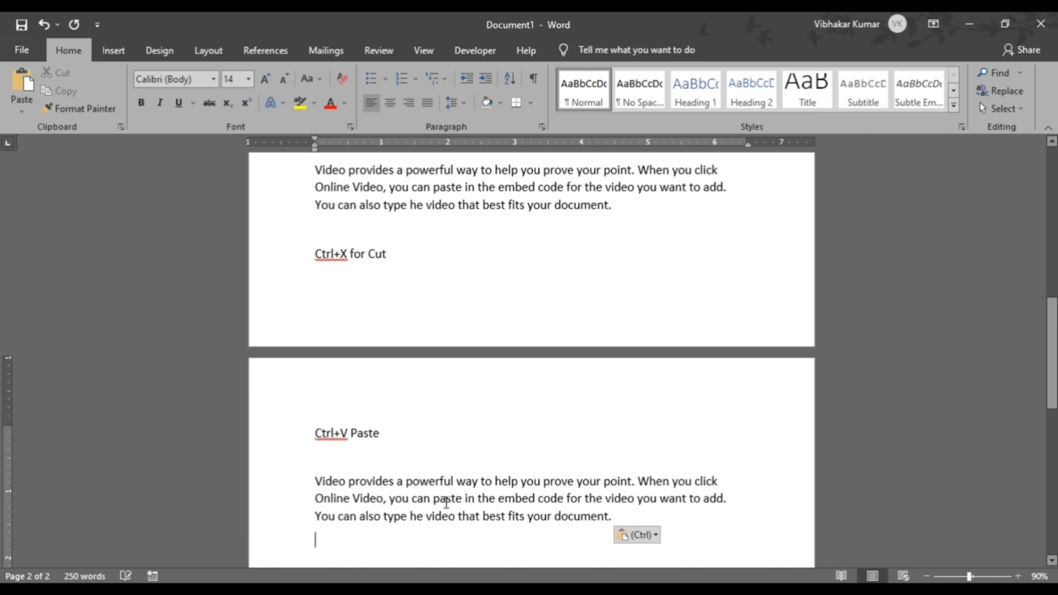
{"action": "left_click", "coordinate": [21, 82]}
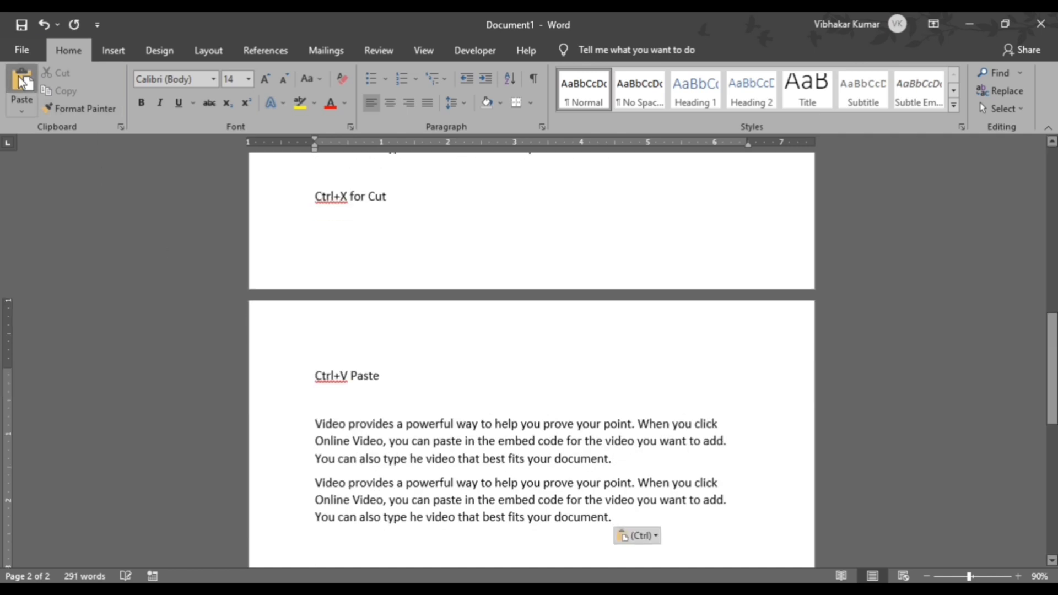
{"action": "key", "text": "ctrl+v"}
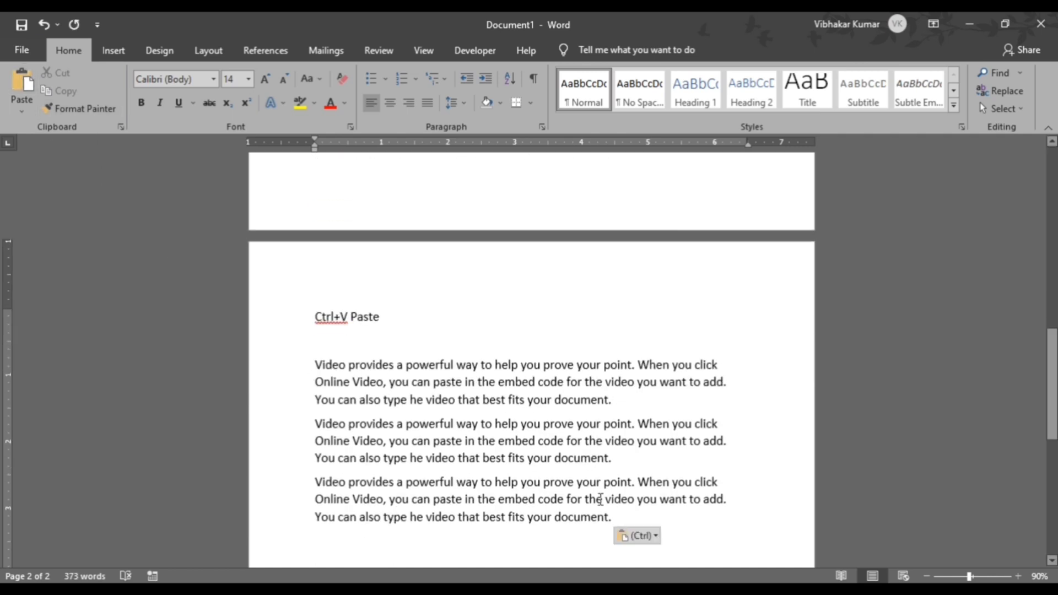
Step: Copy the last pasted paragraph and paste three more copies below it
{"action": "triple_click", "coordinate": [623, 519]}
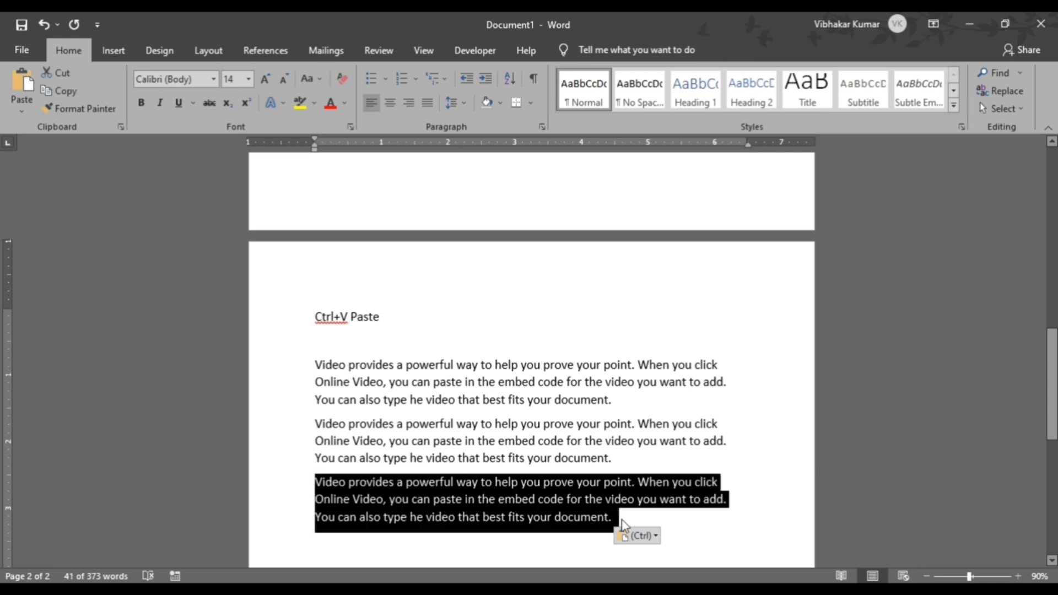
{"action": "key", "text": "ctrl+c"}
{"action": "key", "text": "Down"}
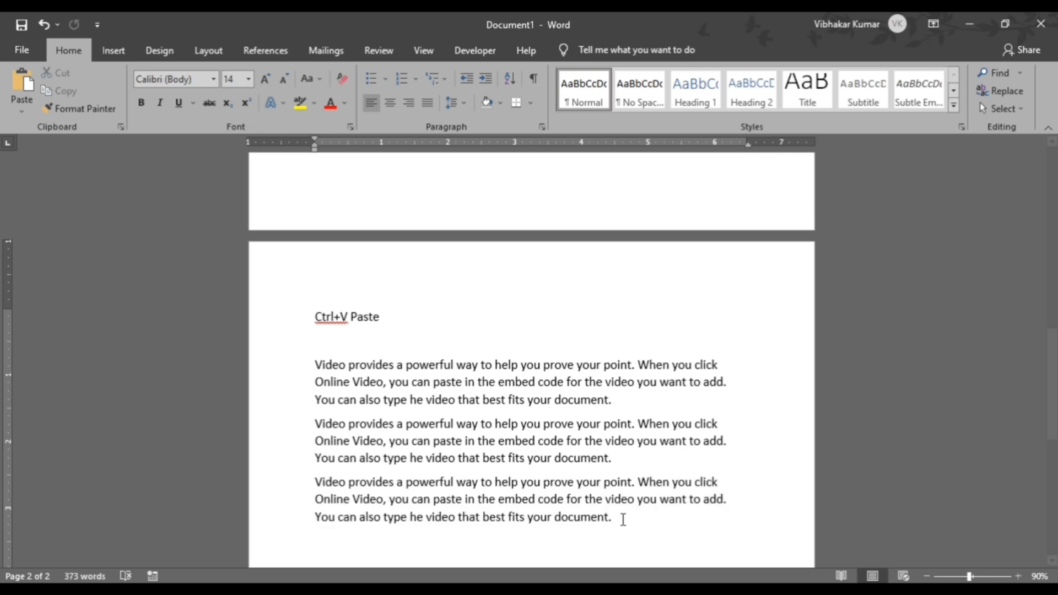
{"action": "key", "text": "ctrl+v"}
{"action": "key", "text": "ctrl+v"}
{"action": "key", "text": "ctrl+v"}
Step: Add the note "Ctrl+C for copy" on the line above "Ctrl+V Paste"
{"action": "scroll", "coordinate": [607, 496], "scroll_direction": "up", "scroll_amount": 6}
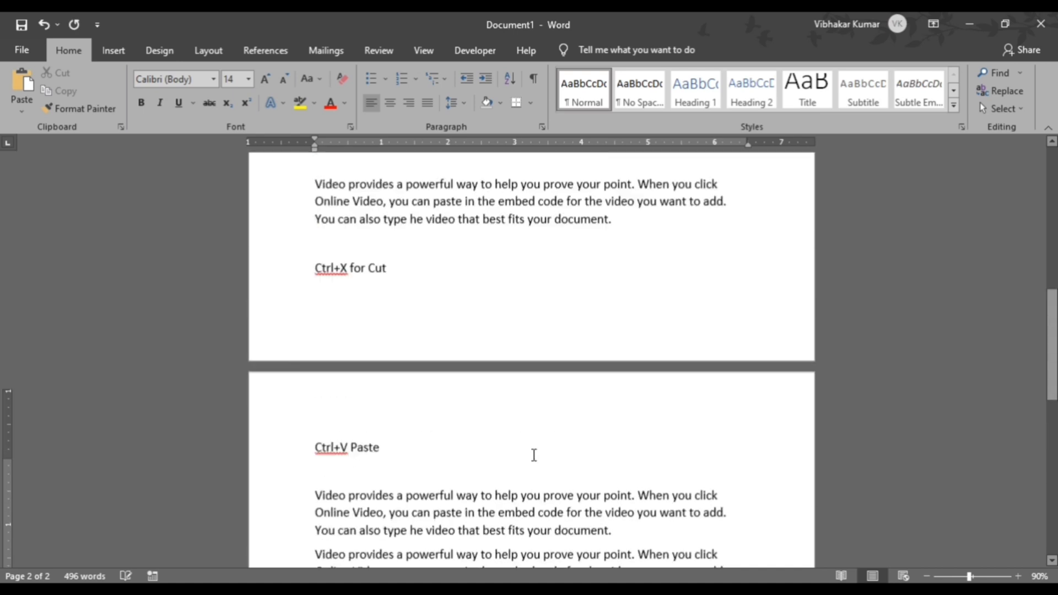
{"action": "left_click", "coordinate": [408, 284]}
{"action": "key", "text": "Return"}
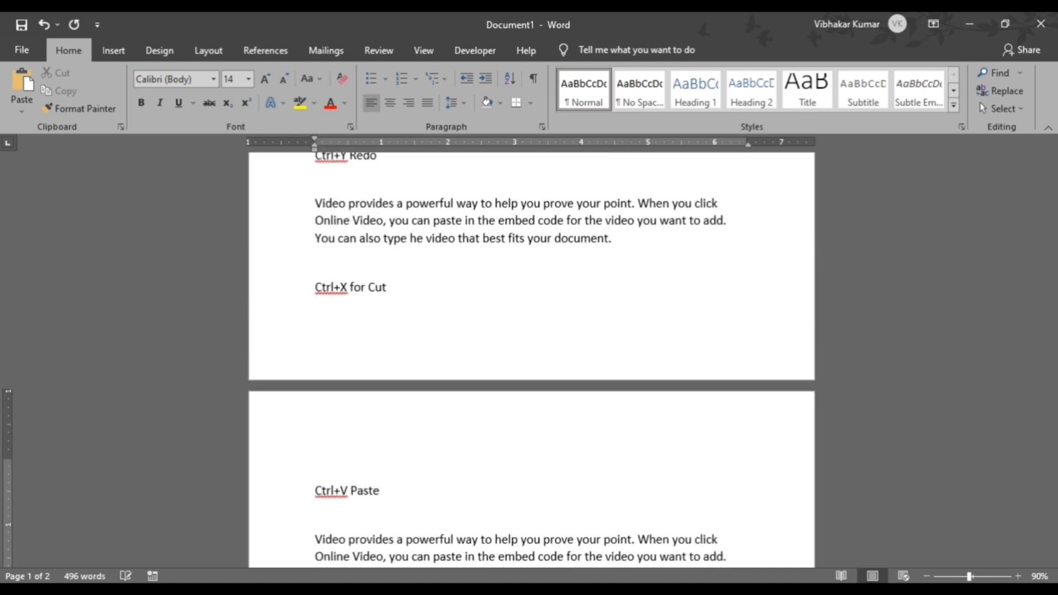
{"action": "type", "text": "Ctrl+C for c"}
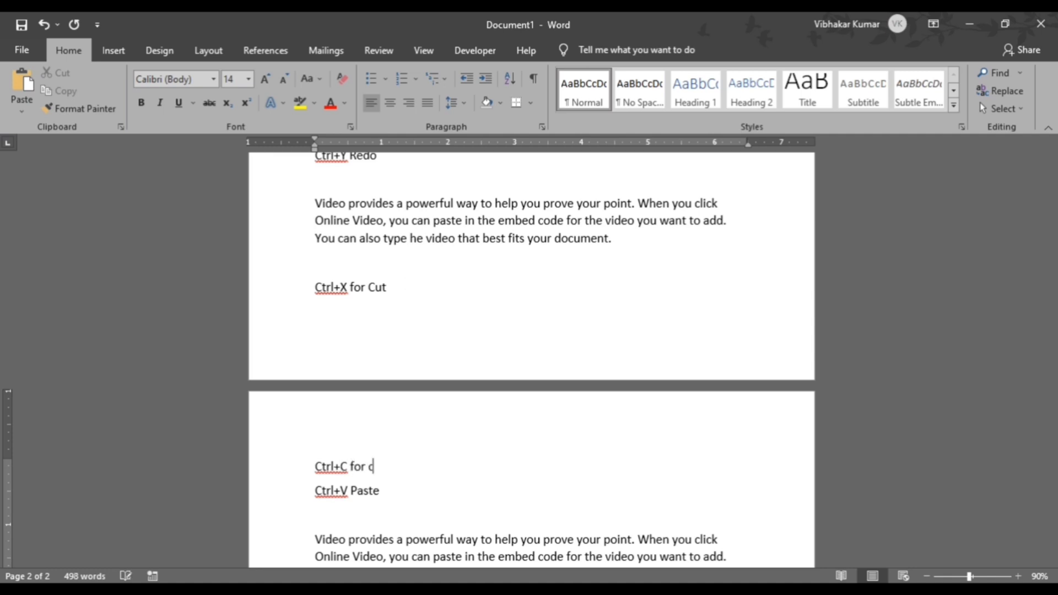
{"action": "type", "text": "opy"}
Step: Delete all the text in the document and generate fresh sample text with =rand()
{"action": "key", "text": "ctrl+a"}
{"action": "key", "text": "Delete"}
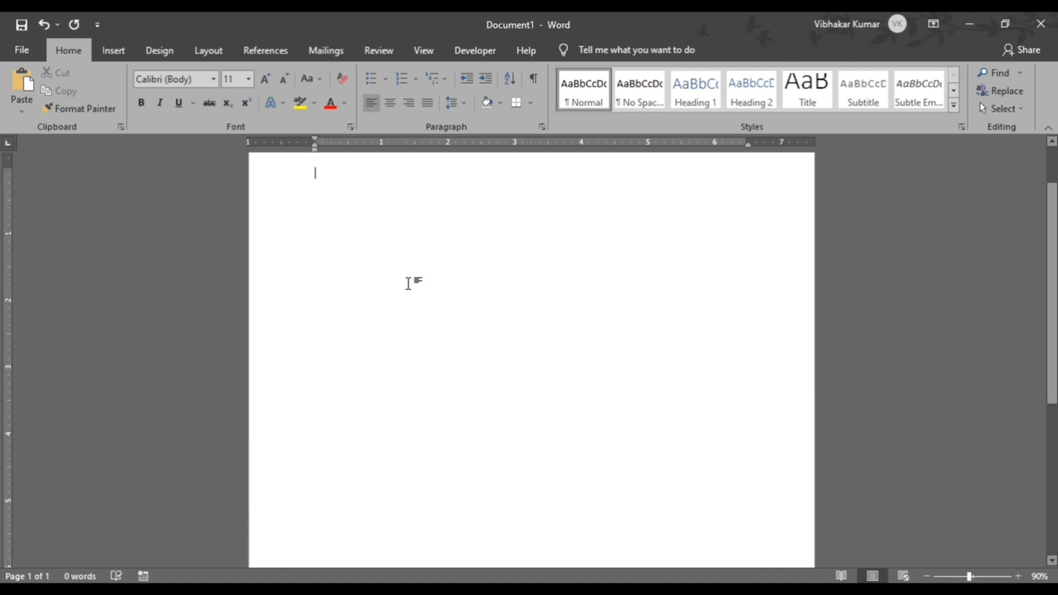
{"action": "scroll", "coordinate": [408, 283], "scroll_direction": "up", "scroll_amount": 2}
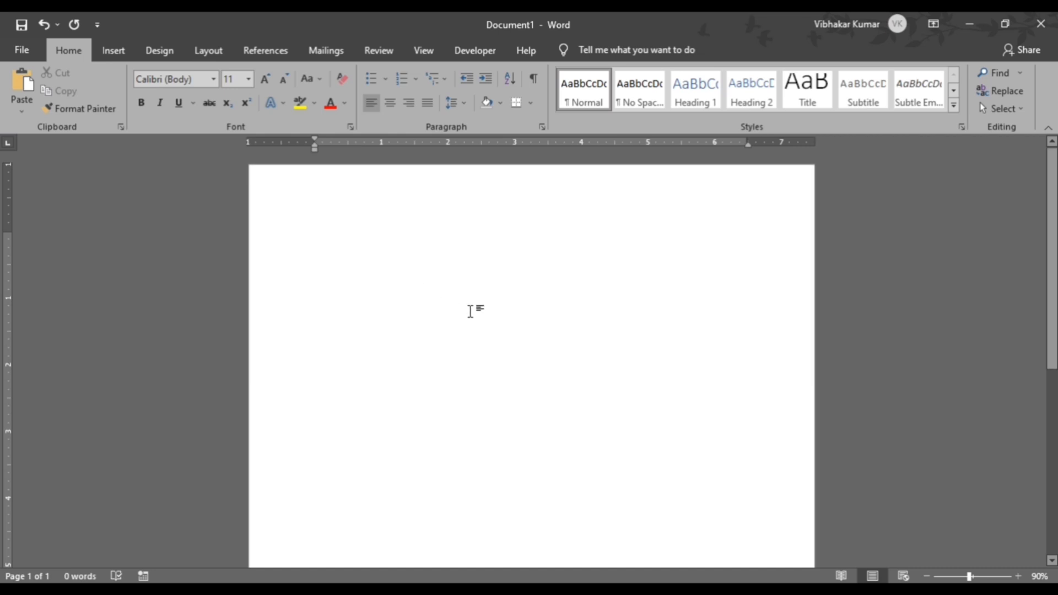
{"action": "type", "text": "="}
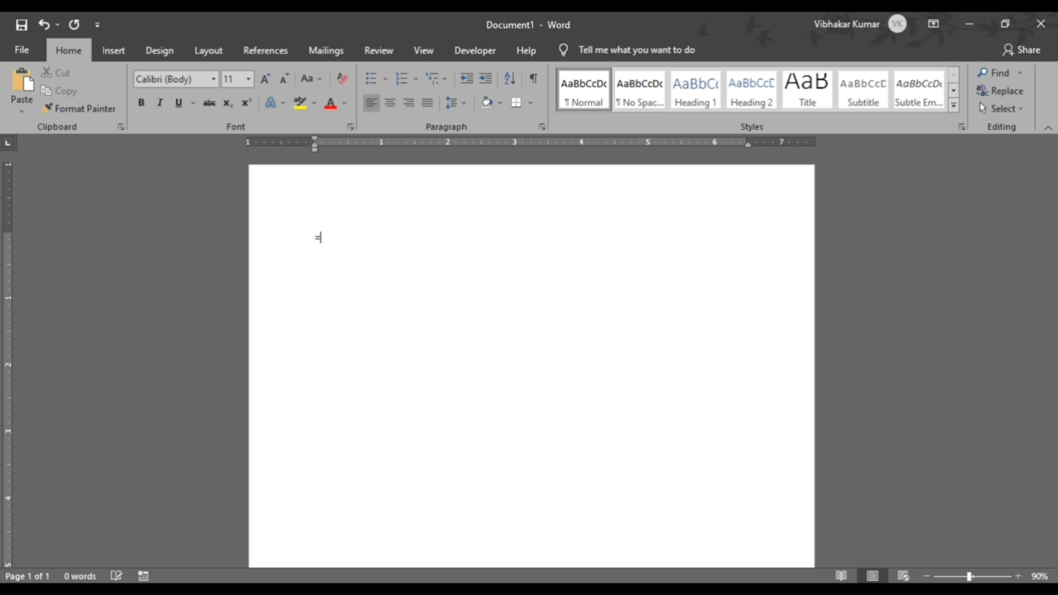
{"action": "type", "text": "rand()"}
{"action": "key", "text": "Return"}
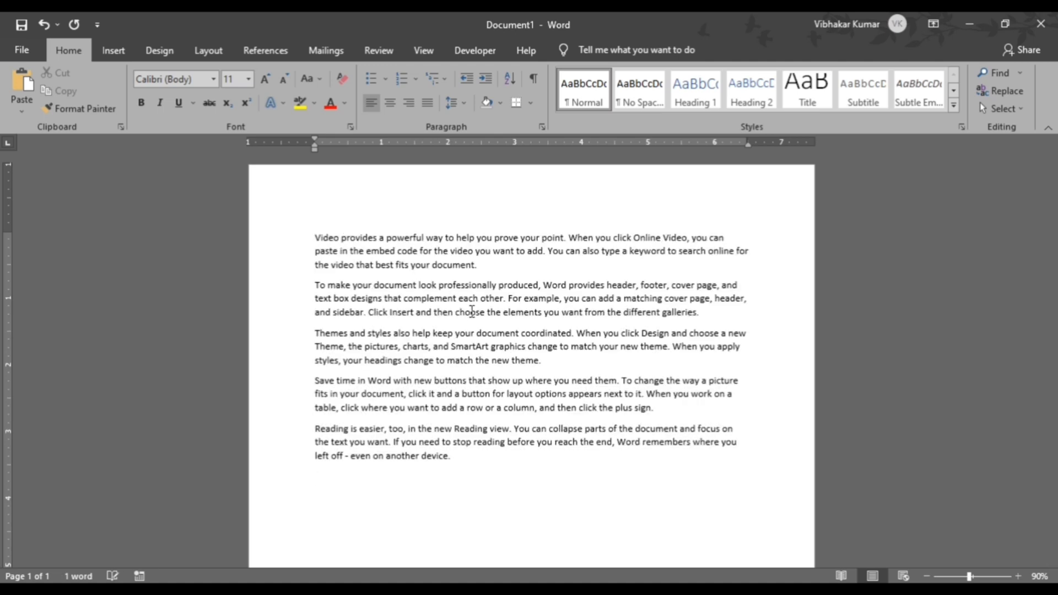
Step: Set the font size of all the sample text to 12
{"action": "key", "text": "ctrl+a"}
{"action": "key", "text": "ctrl+shift+period"}
{"action": "key", "text": "ctrl+shift+period"}
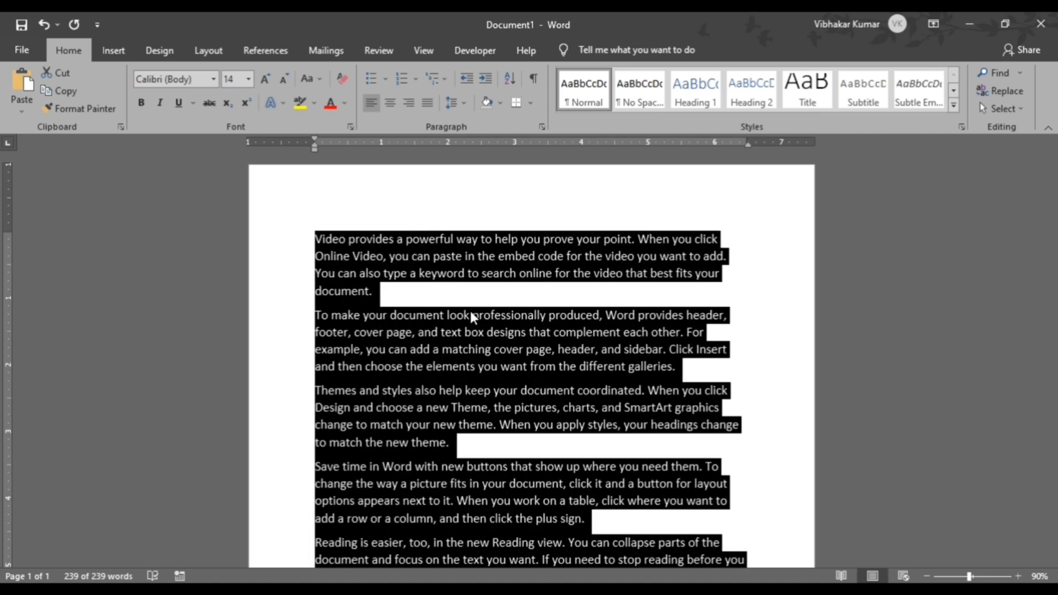
{"action": "key", "text": "ctrl+shift+comma"}
{"action": "key", "text": "ctrl+shift+comma"}
{"action": "left_click", "coordinate": [469, 307]}
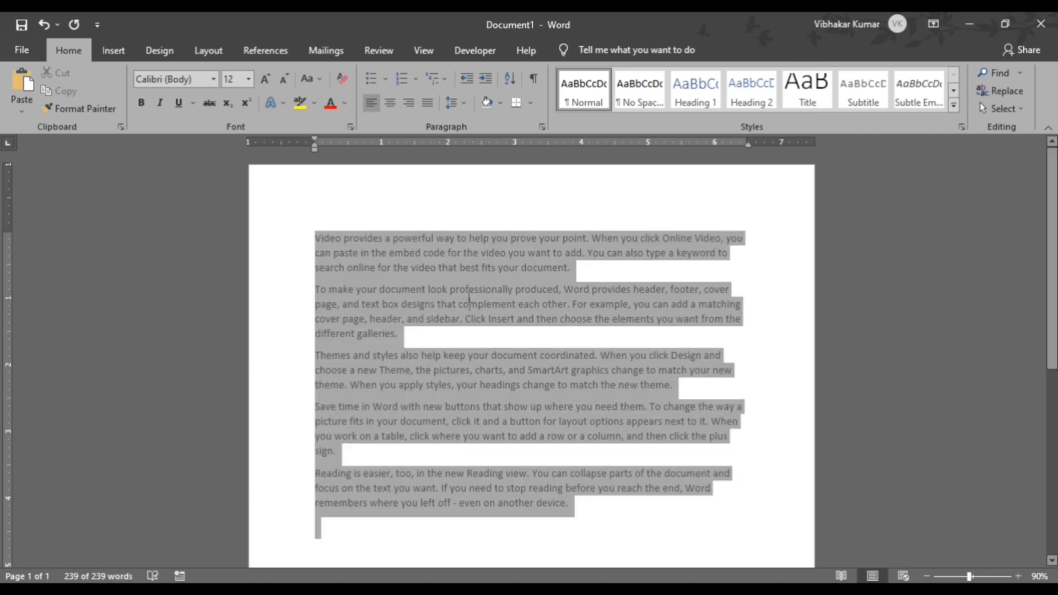
Step: Change the font of the first paragraph to Rockwell Extra Bold
{"action": "scroll", "coordinate": [539, 360], "scroll_direction": "up", "scroll_amount": 3}
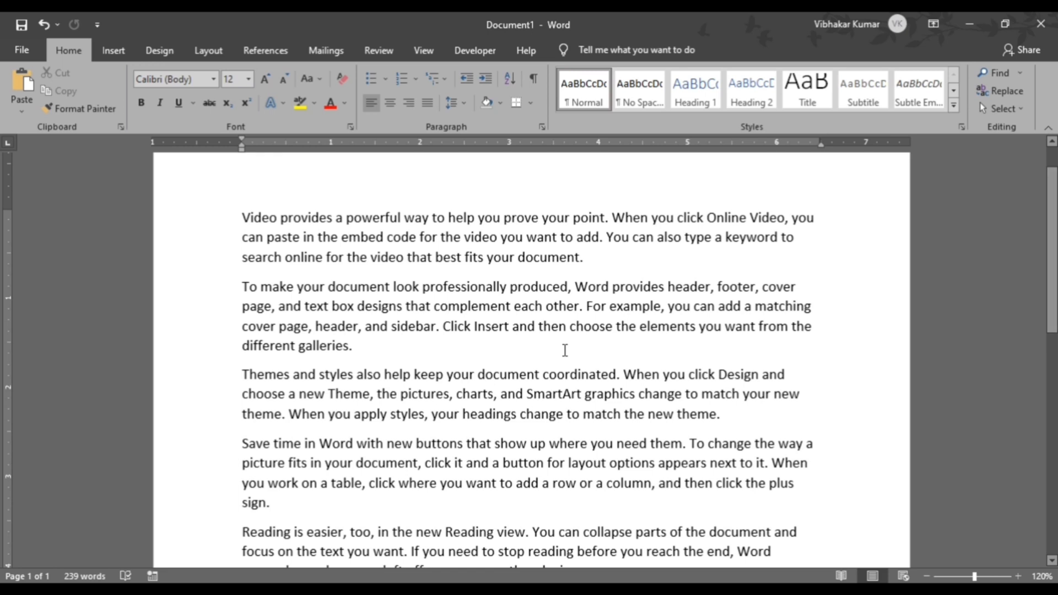
{"action": "left_click", "coordinate": [594, 256]}
{"action": "left_click_drag", "start_coordinate": [576, 251], "coordinate": [198, 222]}
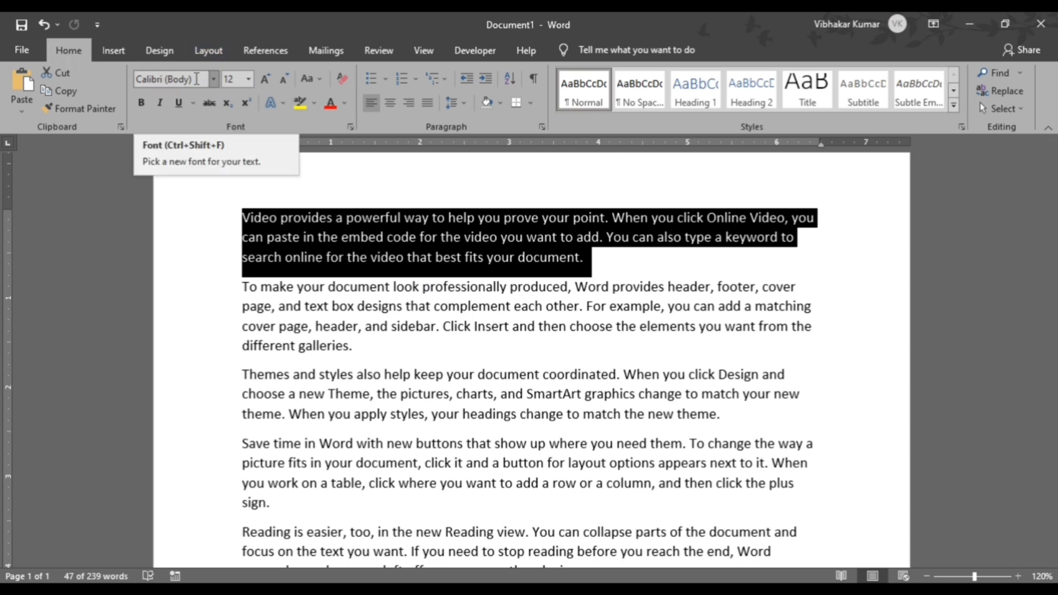
{"action": "left_click", "coordinate": [215, 77]}
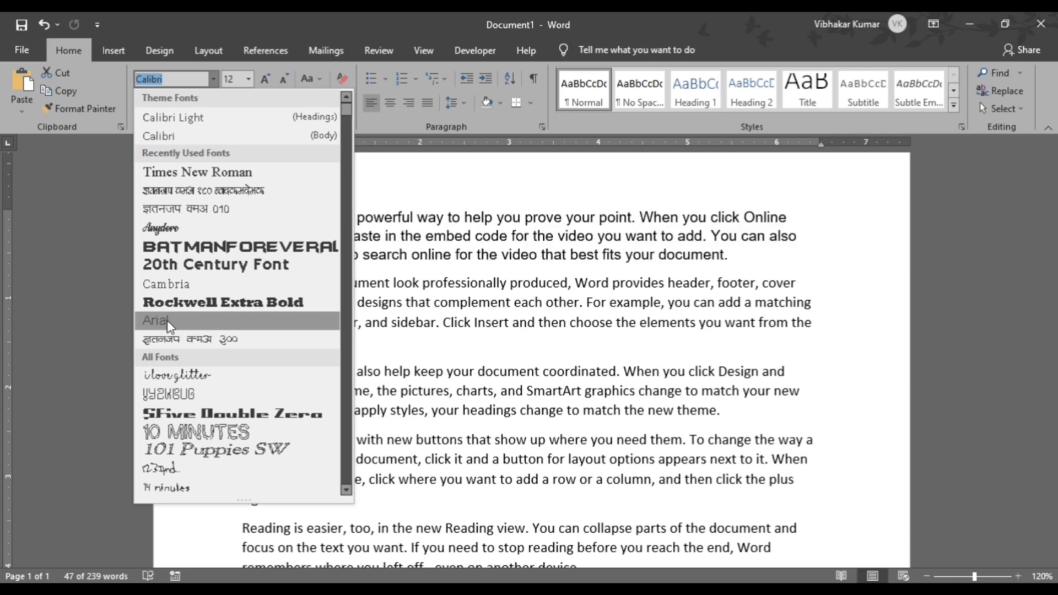
{"action": "left_click", "coordinate": [165, 302]}
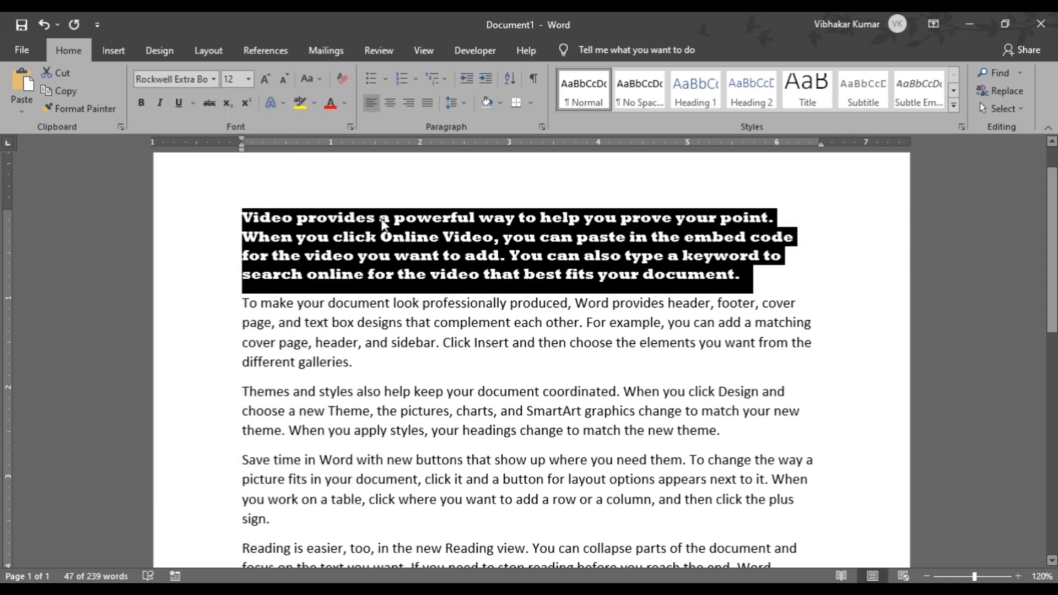
Step: Grow the first paragraph's font size stepwise to 18, and shrink it back to 14
{"action": "left_click", "coordinate": [265, 81]}
{"action": "left_click", "coordinate": [266, 81]}
{"action": "left_click", "coordinate": [265, 81]}
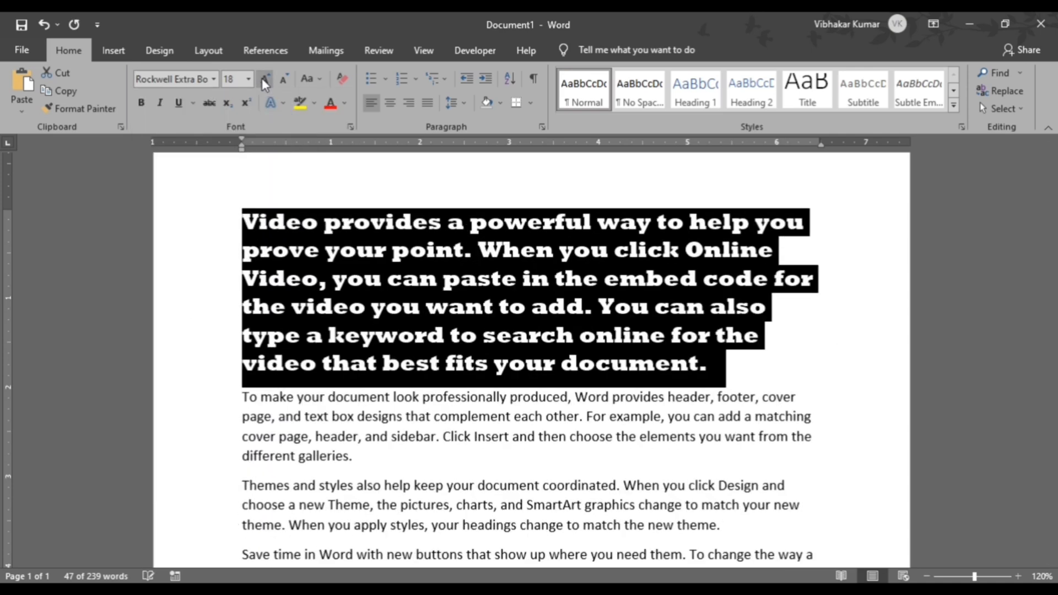
{"action": "left_click", "coordinate": [249, 79]}
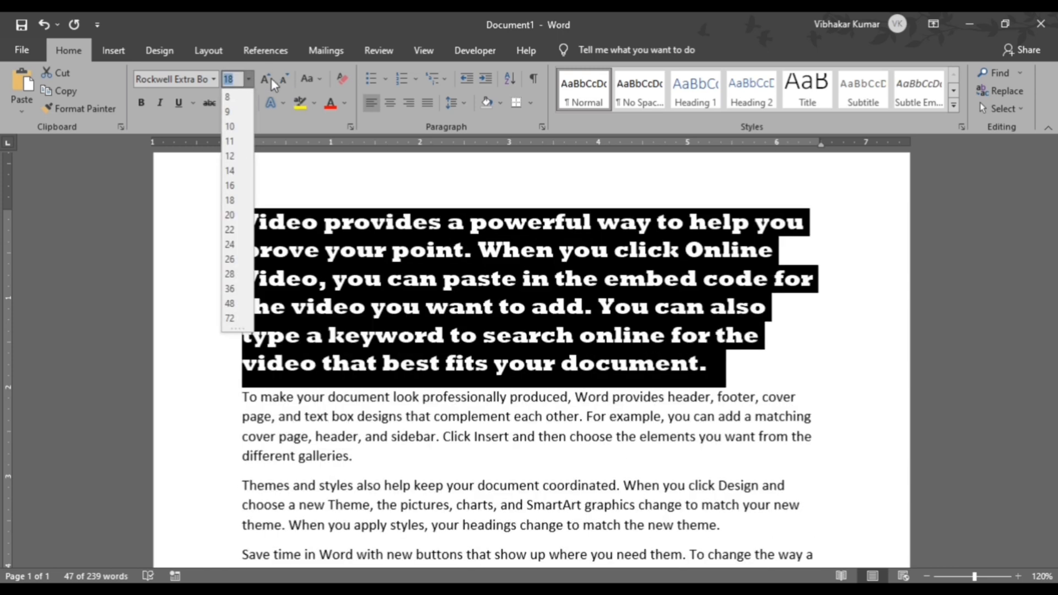
{"action": "left_click", "coordinate": [269, 77]}
{"action": "left_click", "coordinate": [284, 80]}
{"action": "left_click", "coordinate": [284, 80]}
{"action": "left_click", "coordinate": [284, 81]}
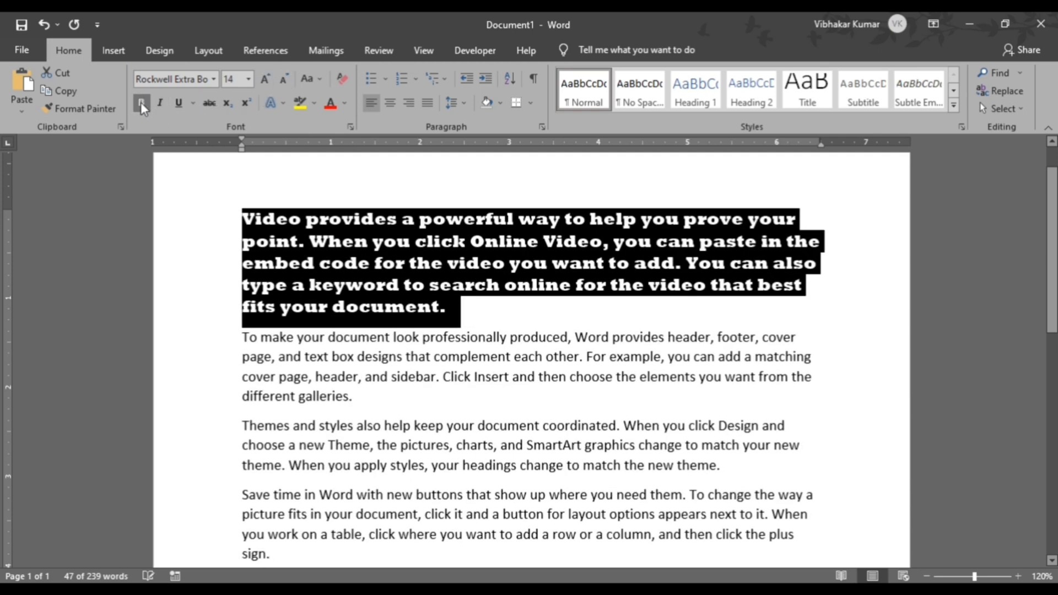
Step: Apply bold, italic, underline and strikethrough to the first paragraph
{"action": "left_click", "coordinate": [162, 100]}
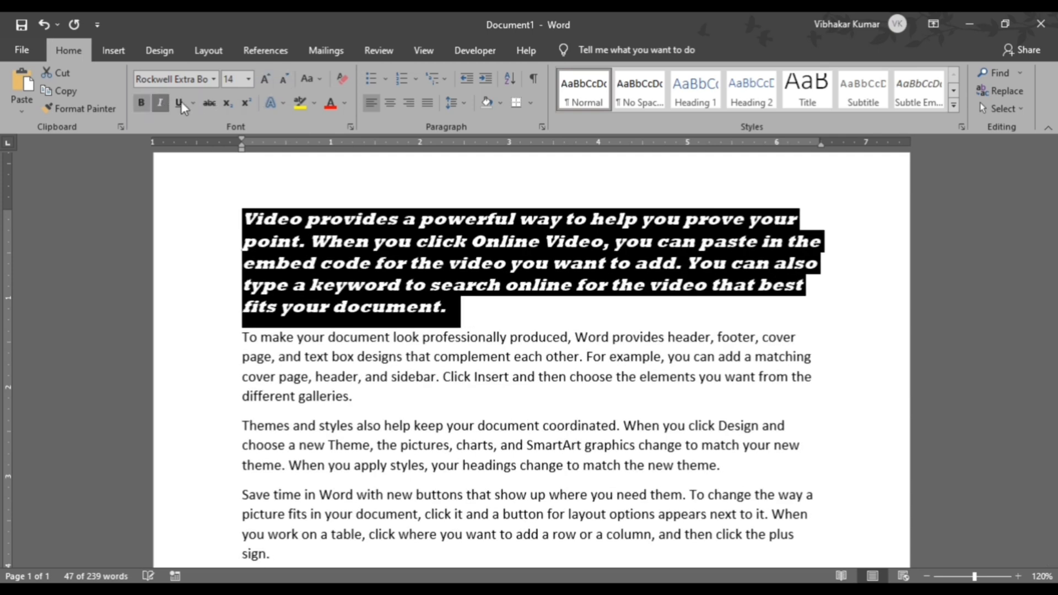
{"action": "left_click", "coordinate": [178, 103]}
{"action": "left_click", "coordinate": [193, 104]}
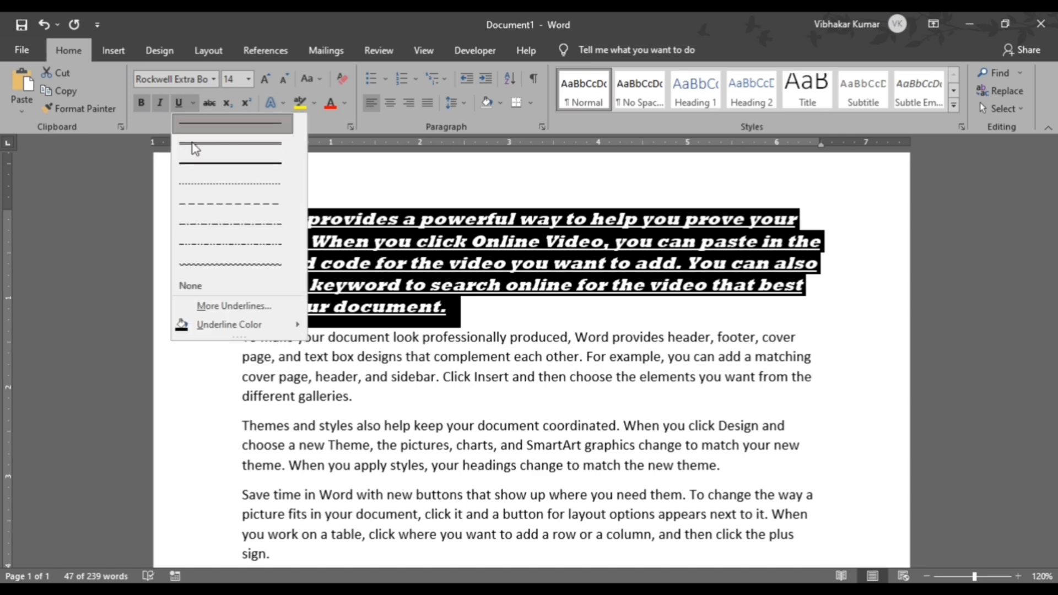
{"action": "left_click", "coordinate": [213, 108]}
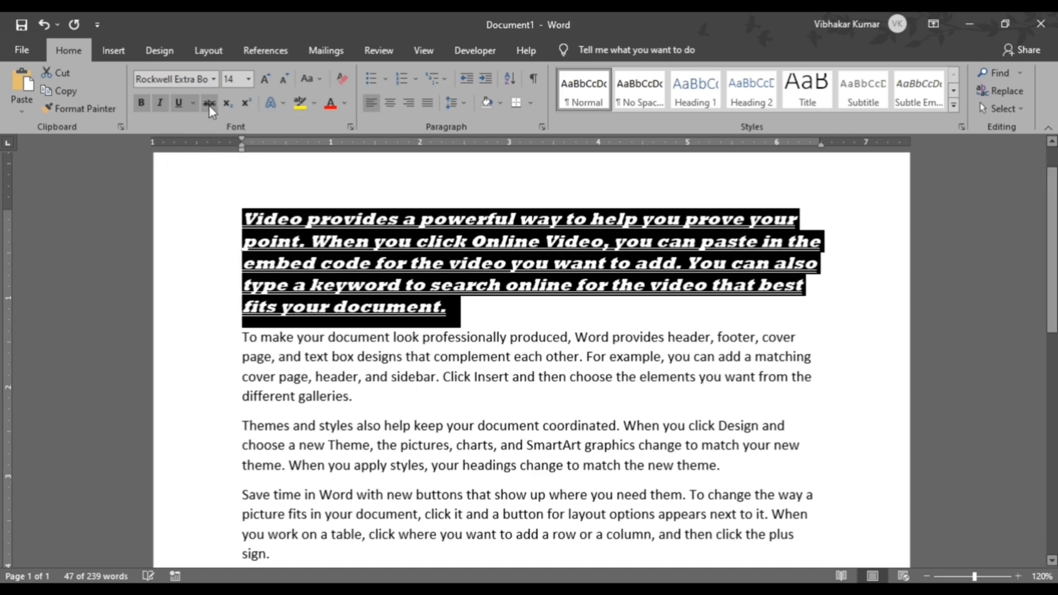
{"action": "left_click", "coordinate": [210, 105]}
{"action": "left_click", "coordinate": [433, 247]}
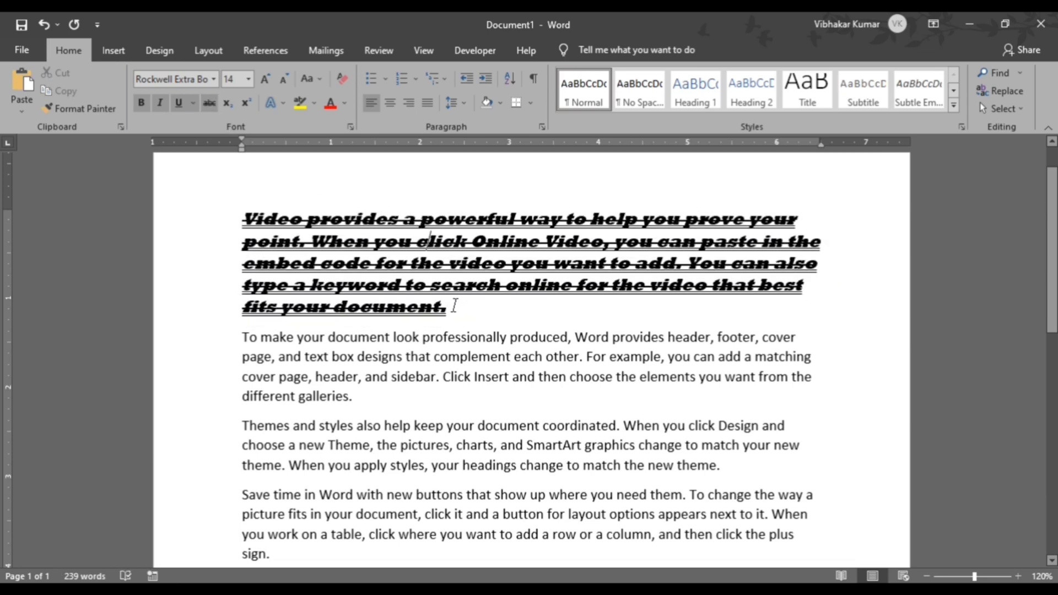
Step: Highlight the first paragraph in yellow and set its font colour to red
{"action": "left_click_drag", "start_coordinate": [450, 306], "coordinate": [243, 217]}
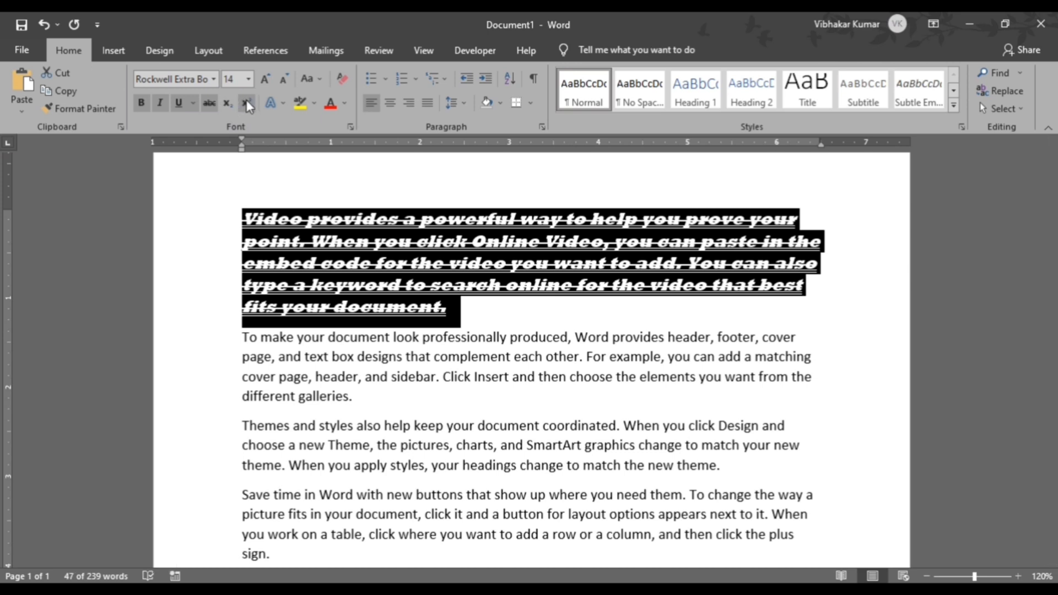
{"action": "left_click", "coordinate": [300, 104]}
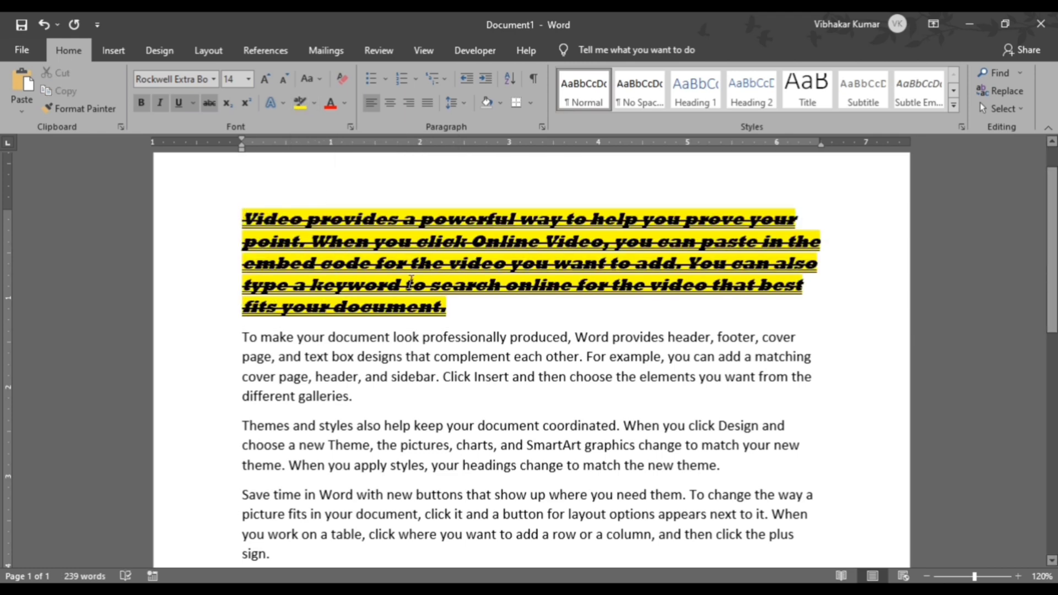
{"action": "left_click_drag", "start_coordinate": [447, 306], "coordinate": [246, 238]}
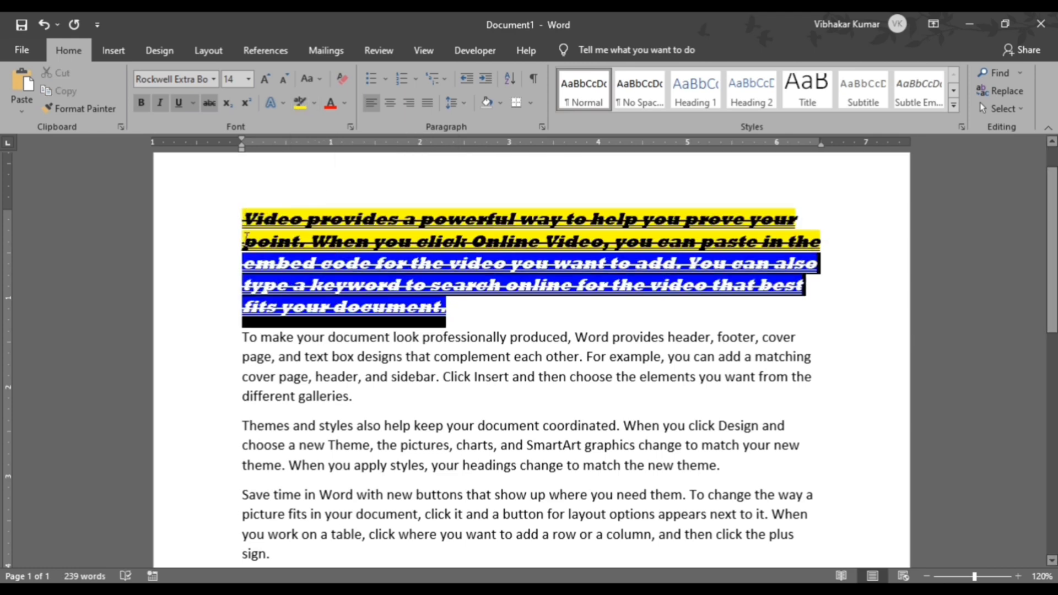
{"action": "left_click", "coordinate": [332, 104]}
{"action": "left_click", "coordinate": [497, 316]}
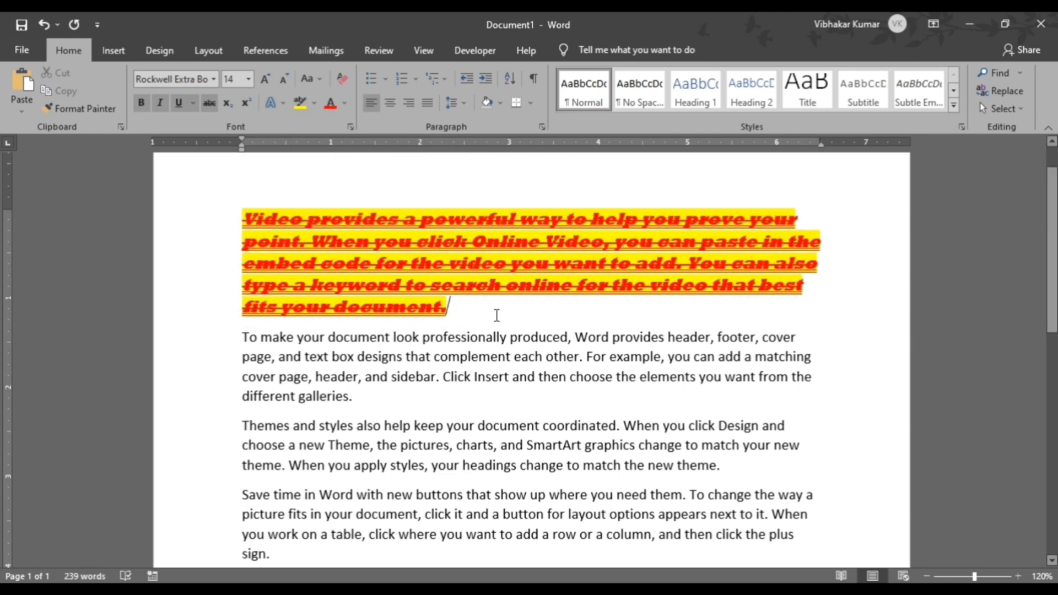
Step: Insert blank lines above the second paragraph and enter "H2O" and "(a+b)2" on separate lines there
{"action": "left_click", "coordinate": [245, 338]}
{"action": "key", "text": "Return"}
{"action": "key", "text": "Return"}
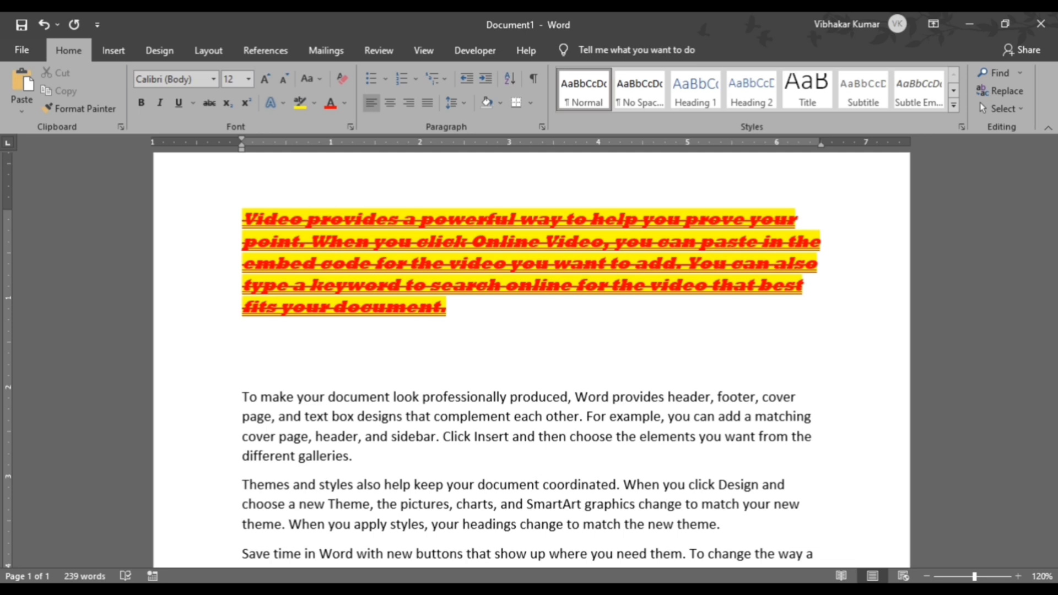
{"action": "type", "text": "H2O"}
{"action": "key", "text": "Return"}
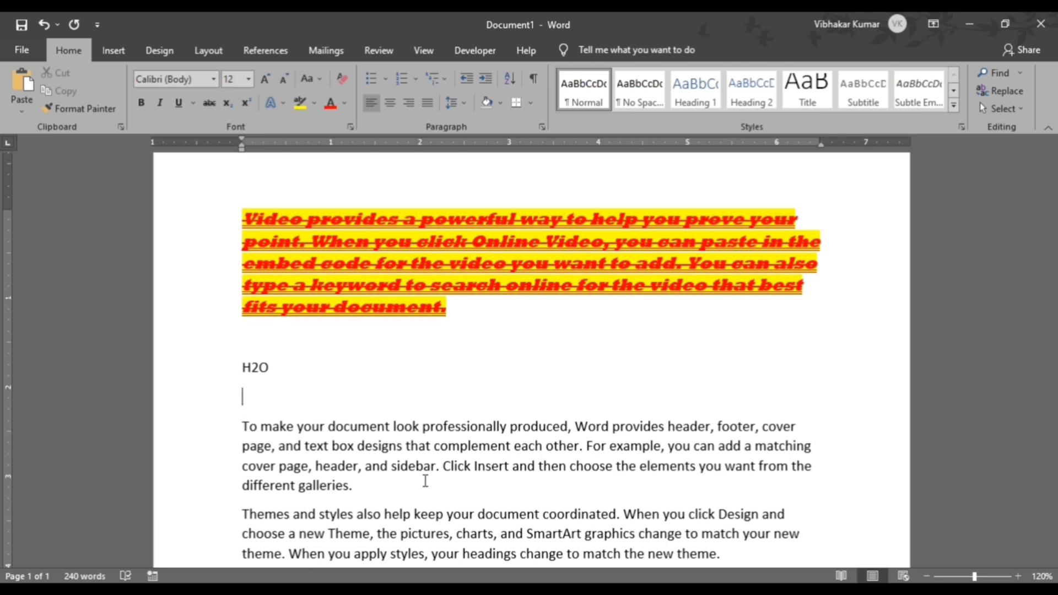
{"action": "type", "text": "(a+b)2"}
{"action": "key", "text": "Return"}
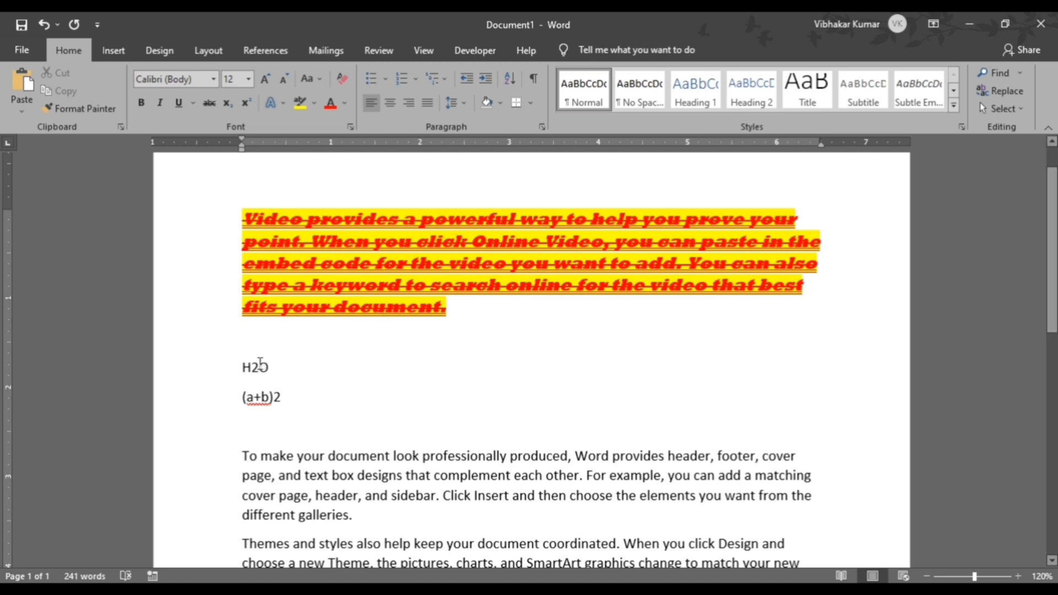
Step: Make the 2 in "H2O" subscript and the 2 in "(a+b)2" superscript
{"action": "left_click_drag", "start_coordinate": [261, 367], "coordinate": [252, 368]}
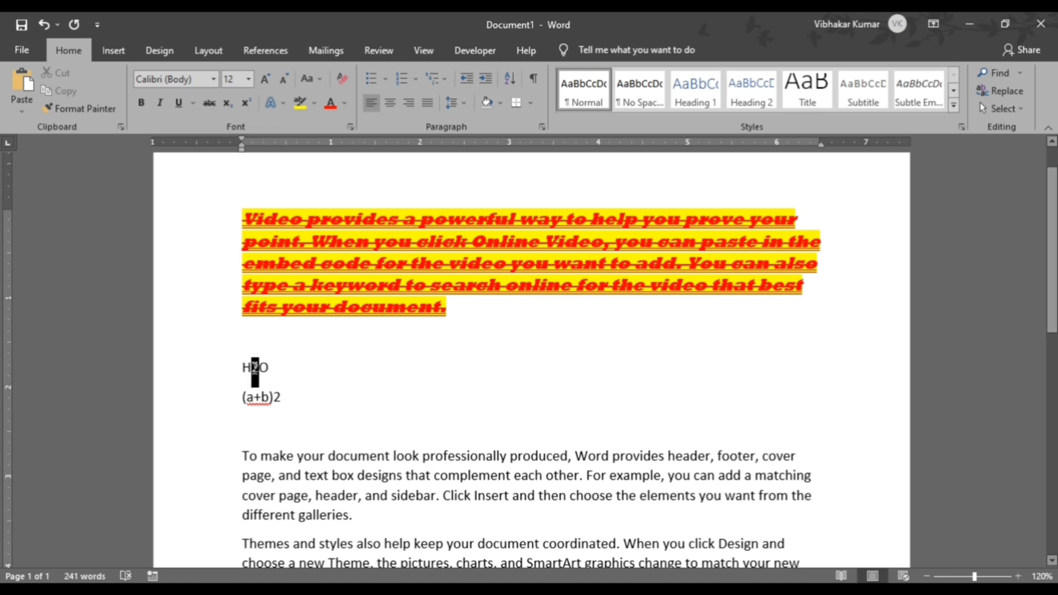
{"action": "left_click", "coordinate": [227, 103]}
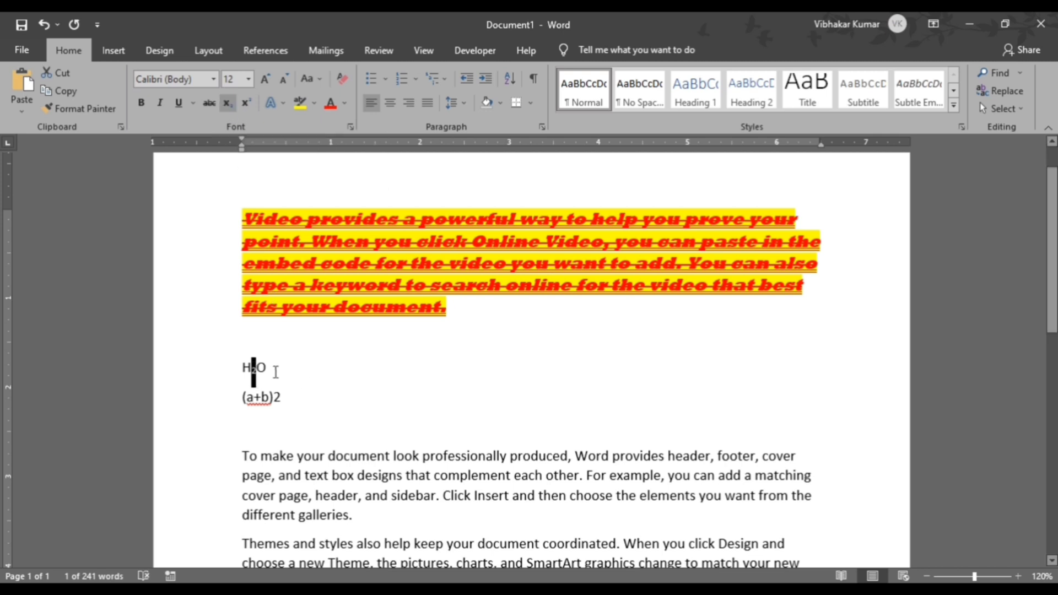
{"action": "left_click_drag", "start_coordinate": [280, 393], "coordinate": [274, 396]}
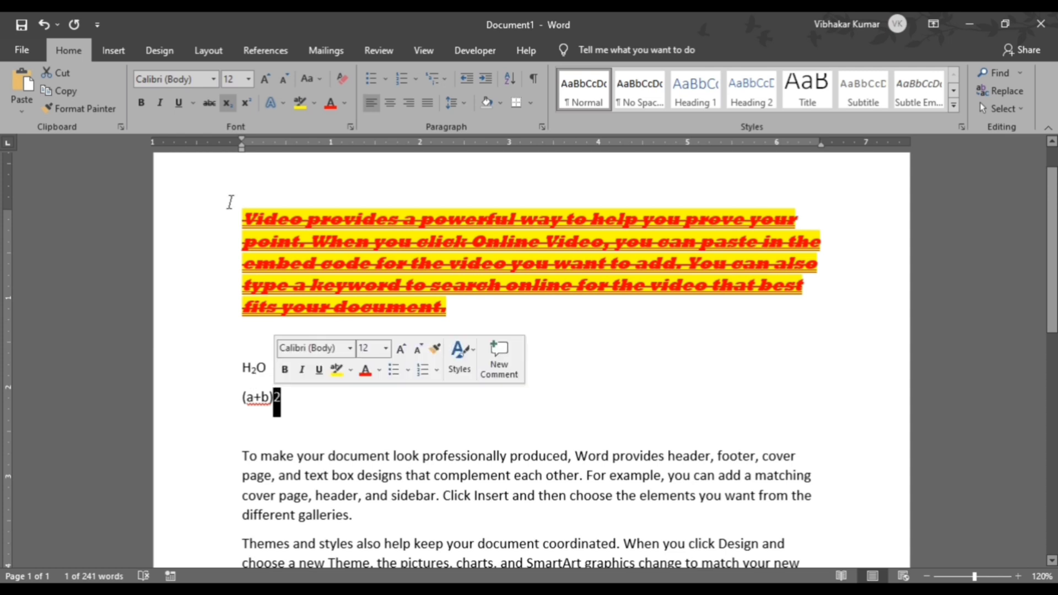
{"action": "left_click", "coordinate": [250, 105]}
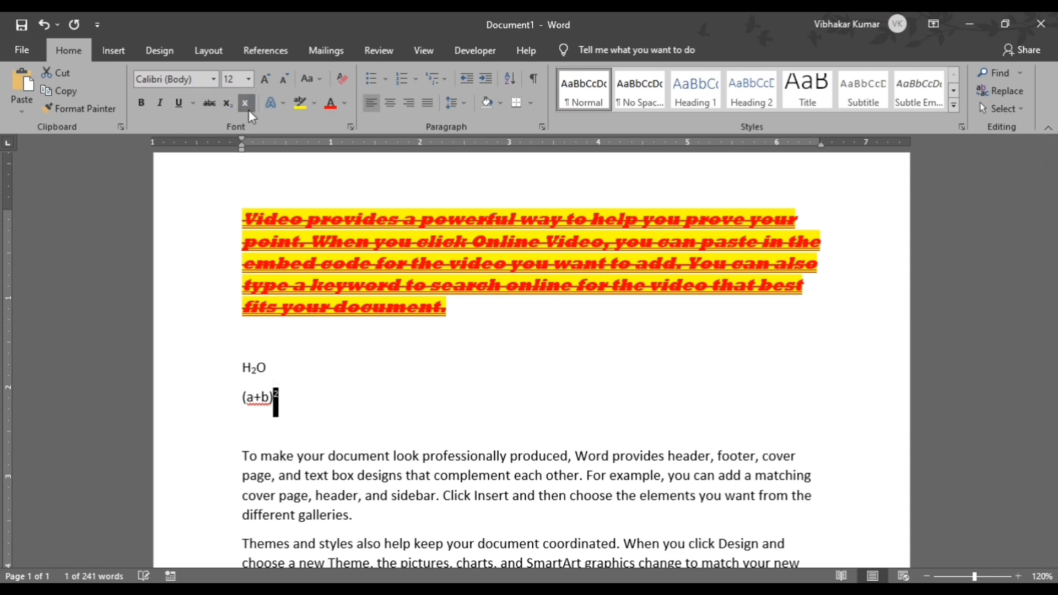
{"action": "left_click", "coordinate": [318, 406]}
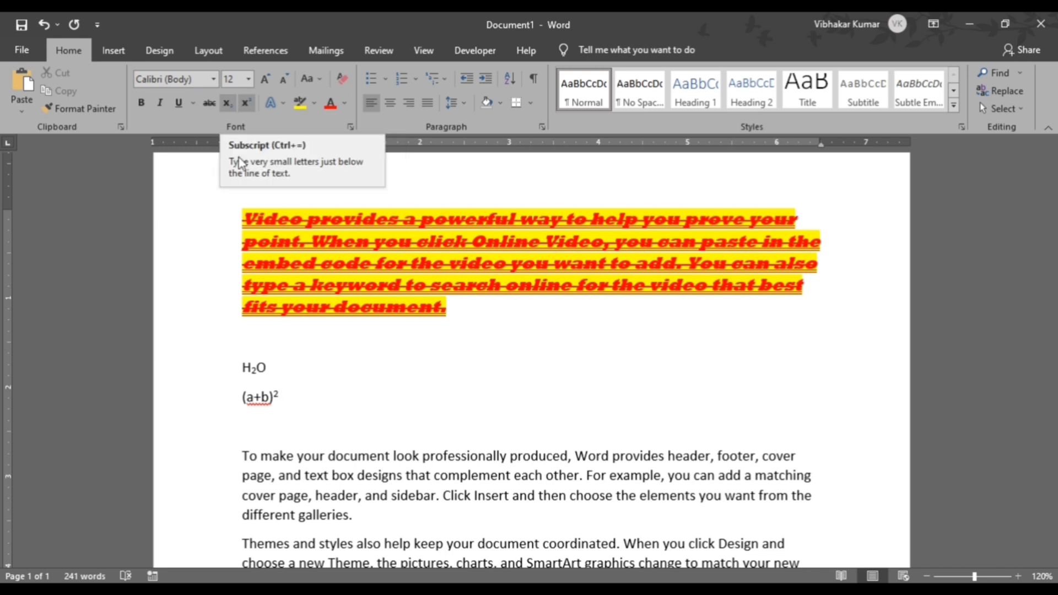
Step: Add the subscript shortcut note "ctrl+=" after the H2O formula on the same line
{"action": "left_click", "coordinate": [285, 369]}
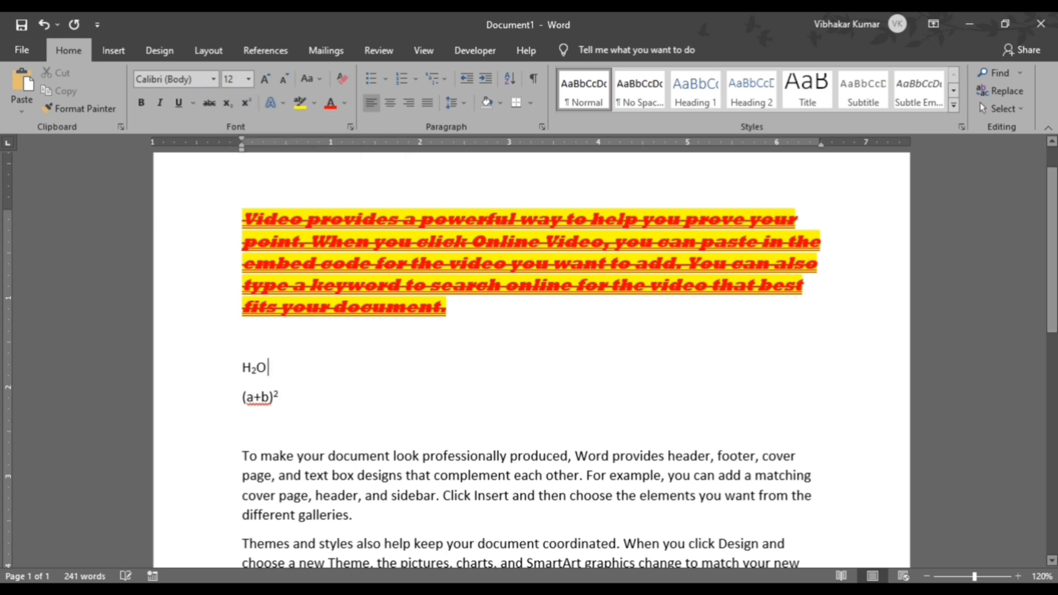
{"action": "type", "text": "ctrl"}
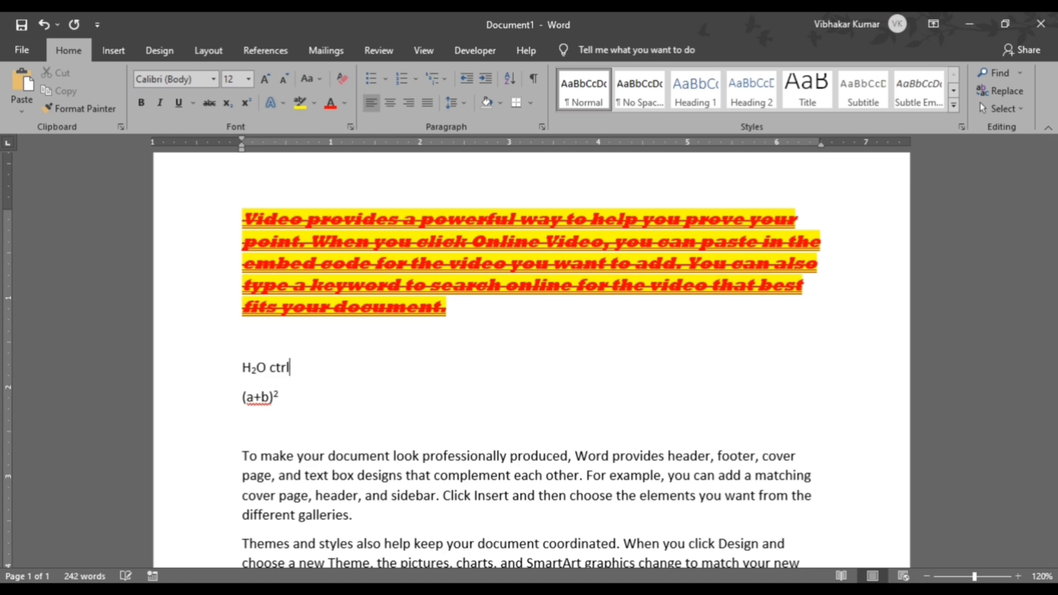
{"action": "type", "text": "+"}
{"action": "type", "text": "="}
{"action": "key", "text": "BackSpace"}
{"action": "type", "text": "="}
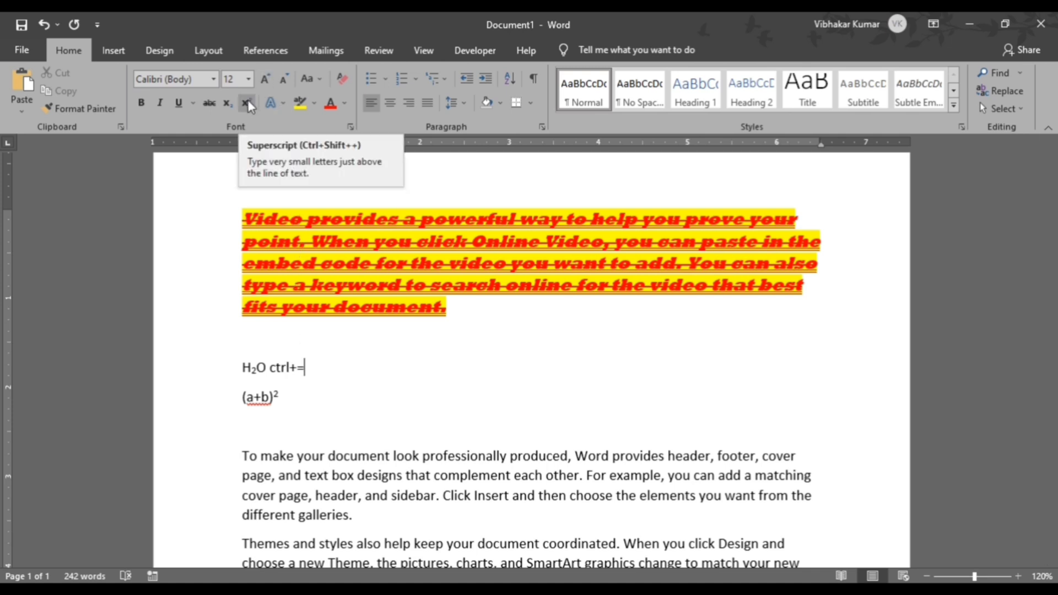
Step: Add the superscript shortcut note "Ctrl+shift+ +" on the empty line below the (a+b)2 expression
{"action": "left_click", "coordinate": [306, 397]}
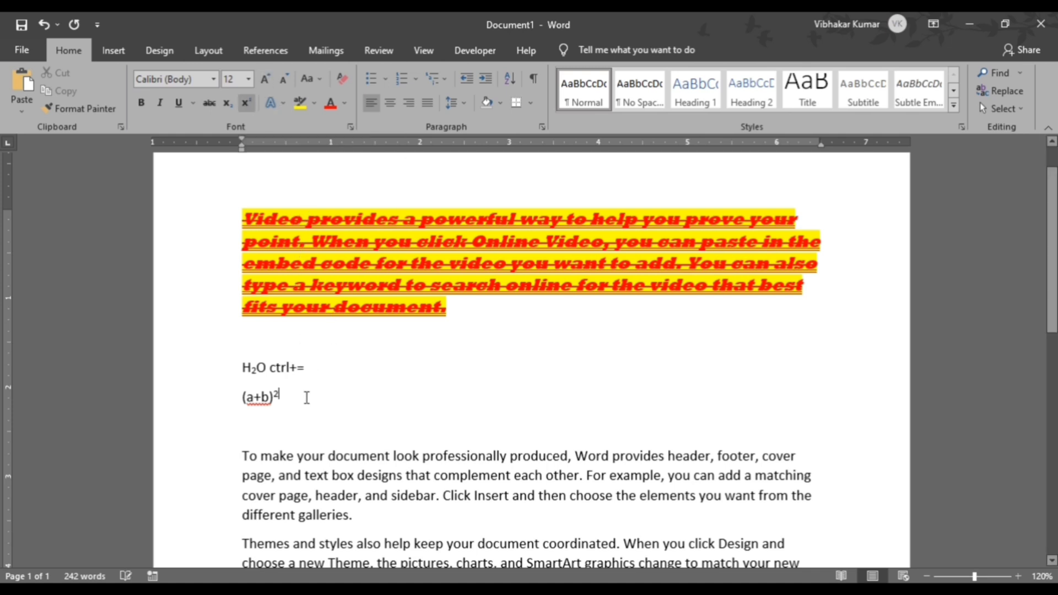
{"action": "key", "text": "Down"}
{"action": "type", "text": "ctr"}
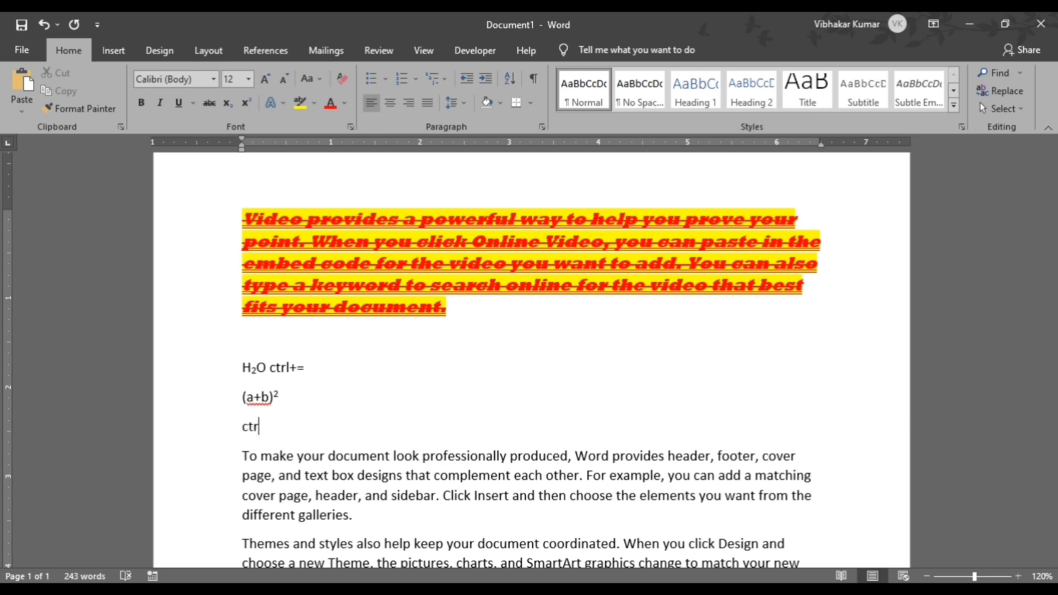
{"action": "type", "text": "l+shift+"}
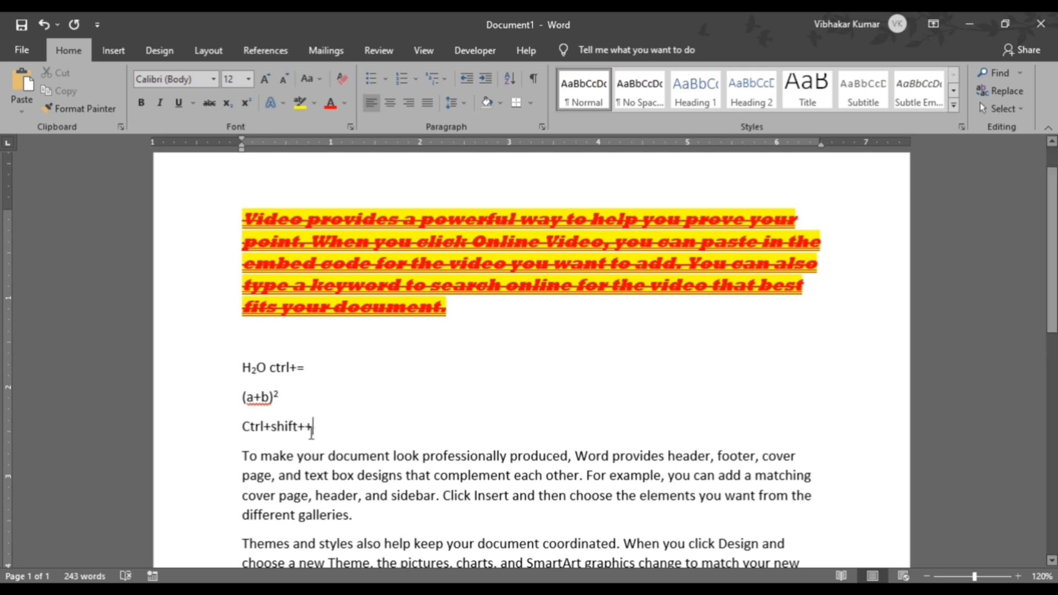
{"action": "type", "text": " +"}
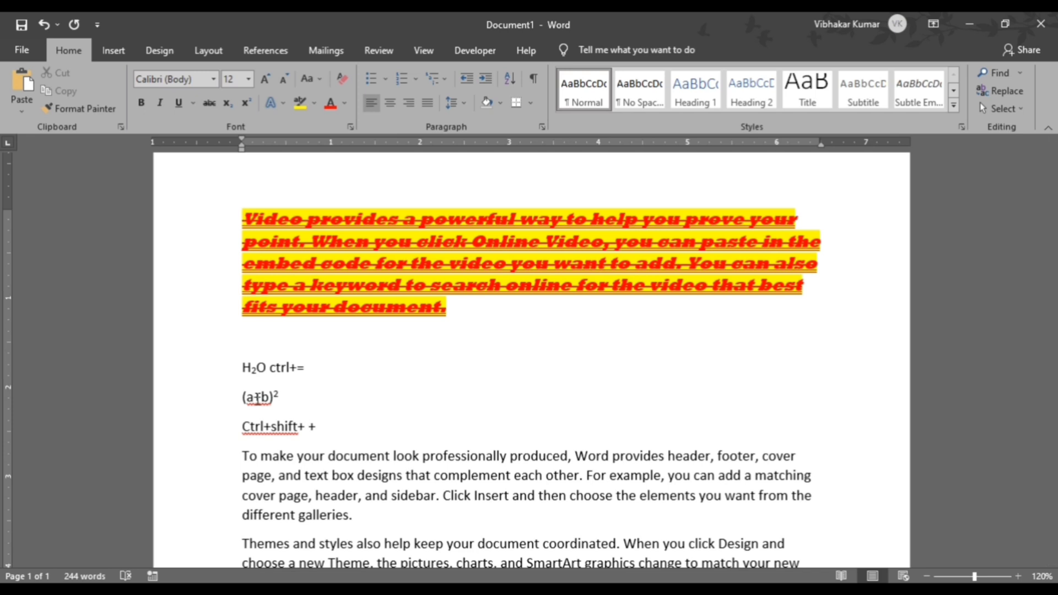
{"action": "key", "text": "Left"}
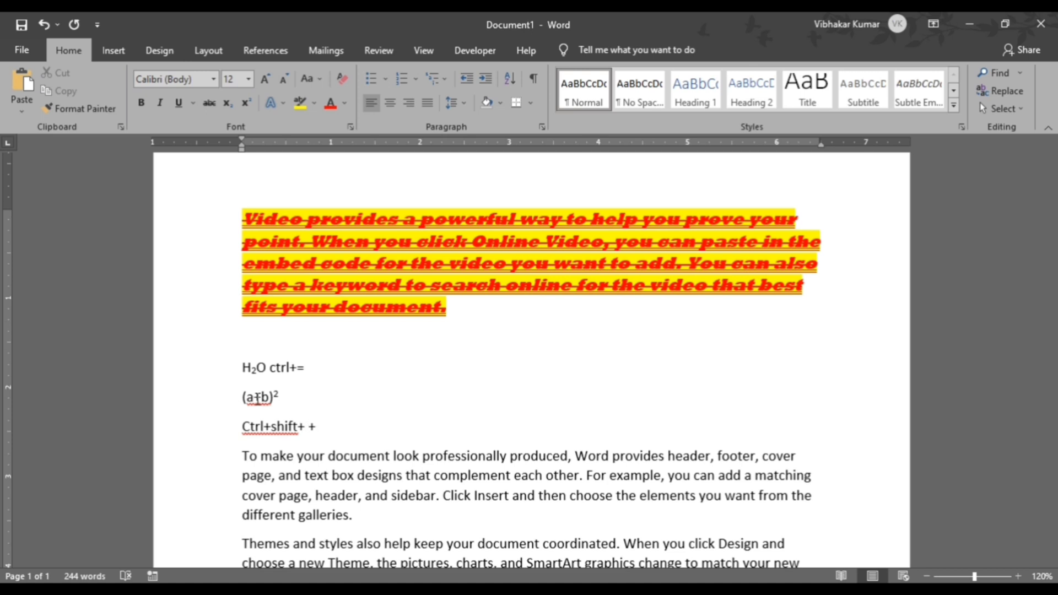